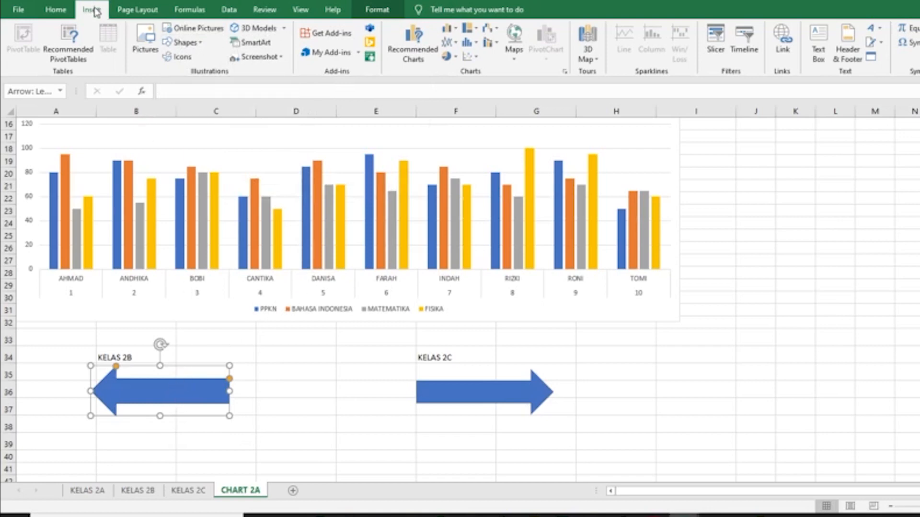
Step: Link the left-pointing arrow under KELAS 2B to the KELAS 2B sheet of this workbook and try the link
{"action": "left_click", "coordinate": [782, 45]}
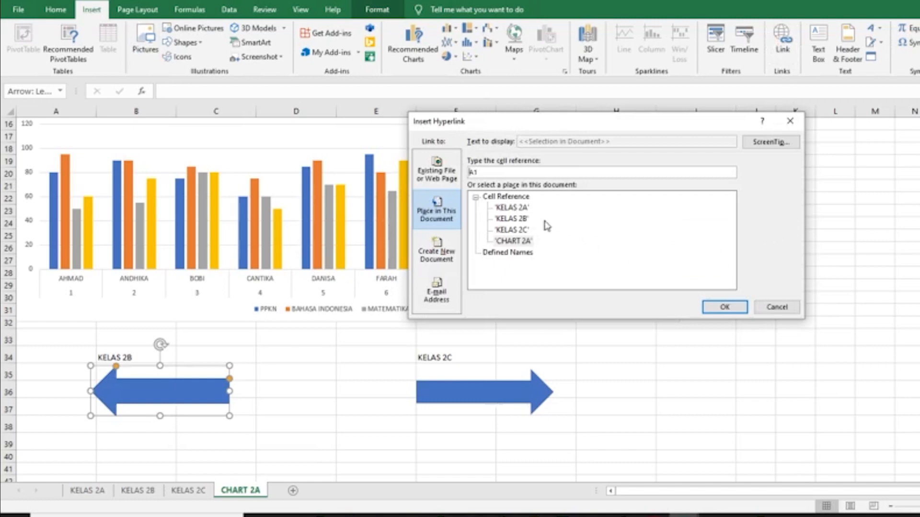
{"action": "left_click", "coordinate": [526, 219]}
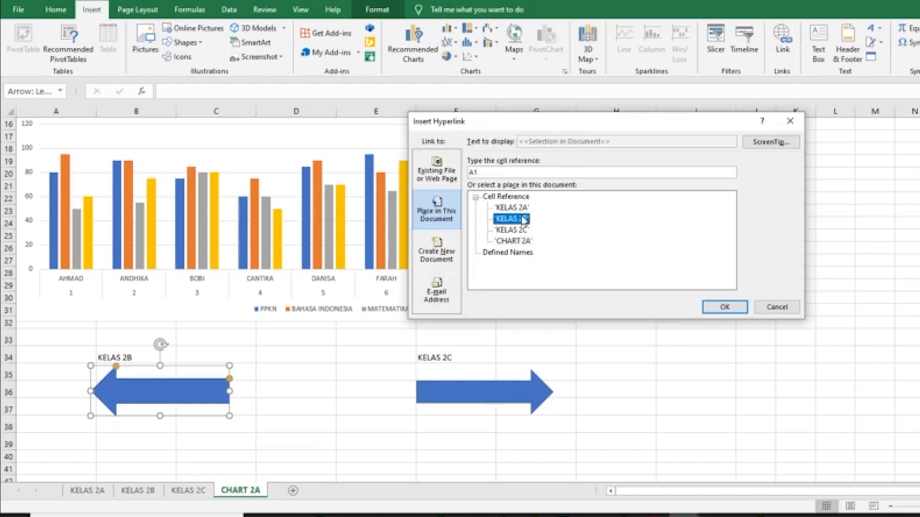
{"action": "left_click", "coordinate": [724, 307]}
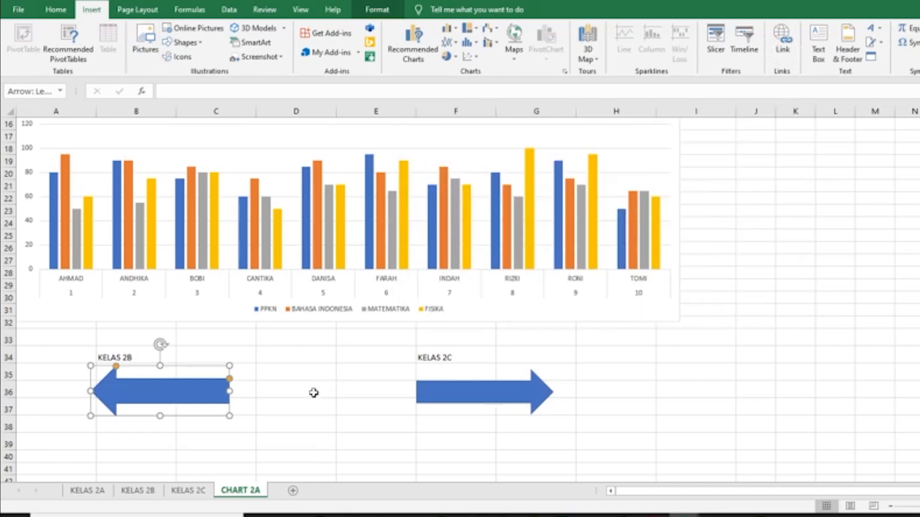
{"action": "left_click", "coordinate": [288, 400]}
{"action": "left_click", "coordinate": [227, 401]}
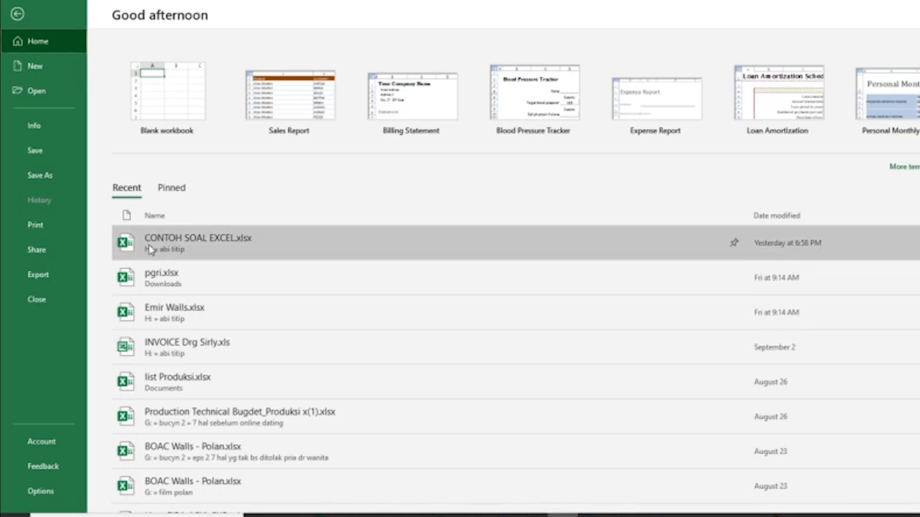
Step: Review the score tables on the KELAS 2A, KELAS 2B and KELAS 2C sheets, including the MATEMATIKA column of KELAS 2B
{"action": "left_click", "coordinate": [129, 242]}
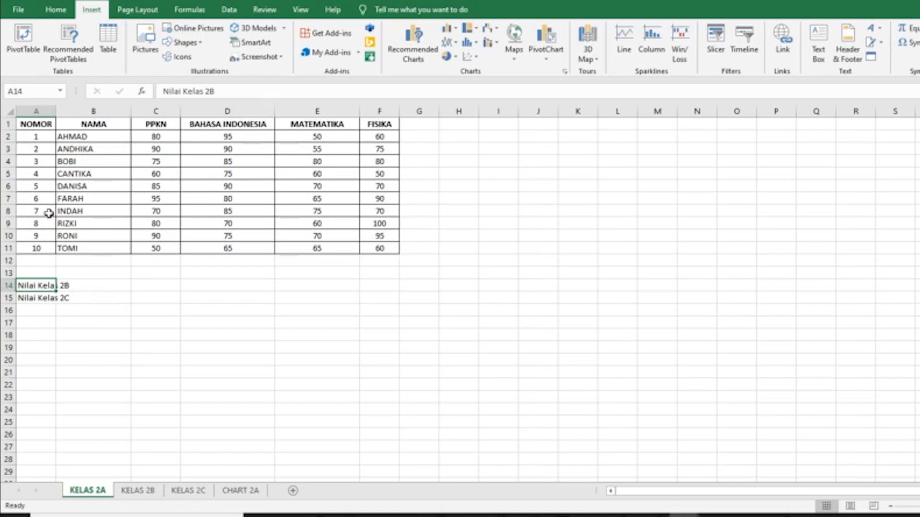
{"action": "left_click", "coordinate": [137, 493]}
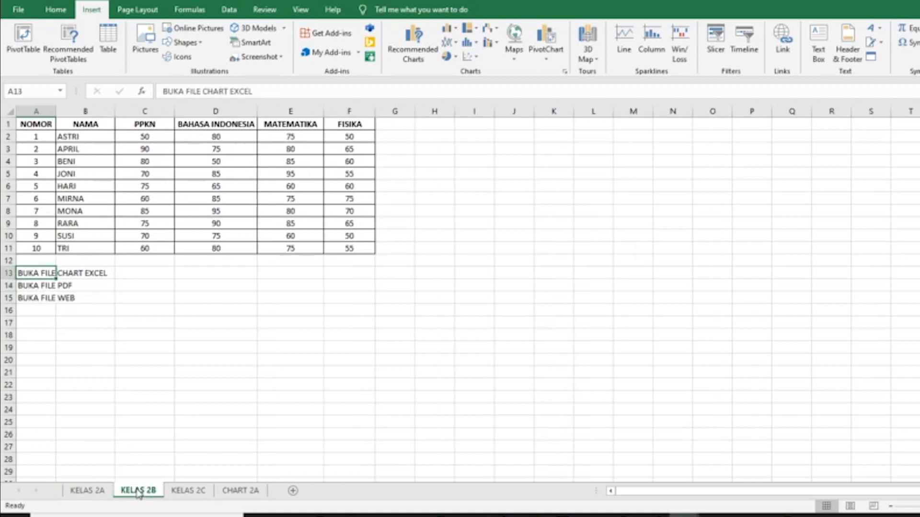
{"action": "left_click", "coordinate": [188, 494]}
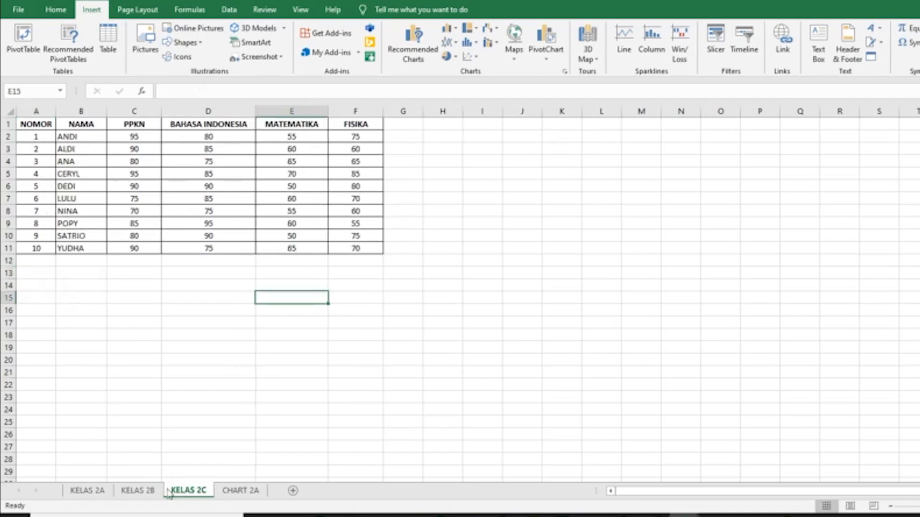
{"action": "left_click", "coordinate": [89, 491]}
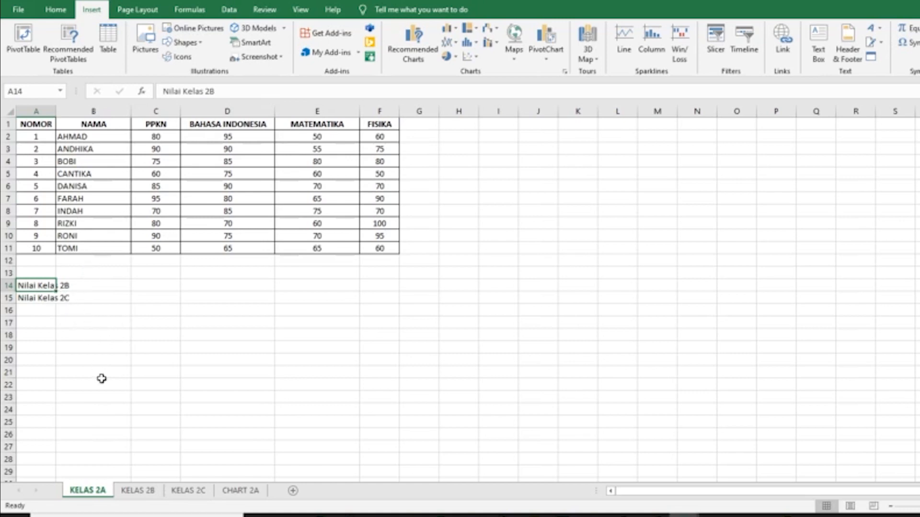
{"action": "left_click", "coordinate": [137, 490]}
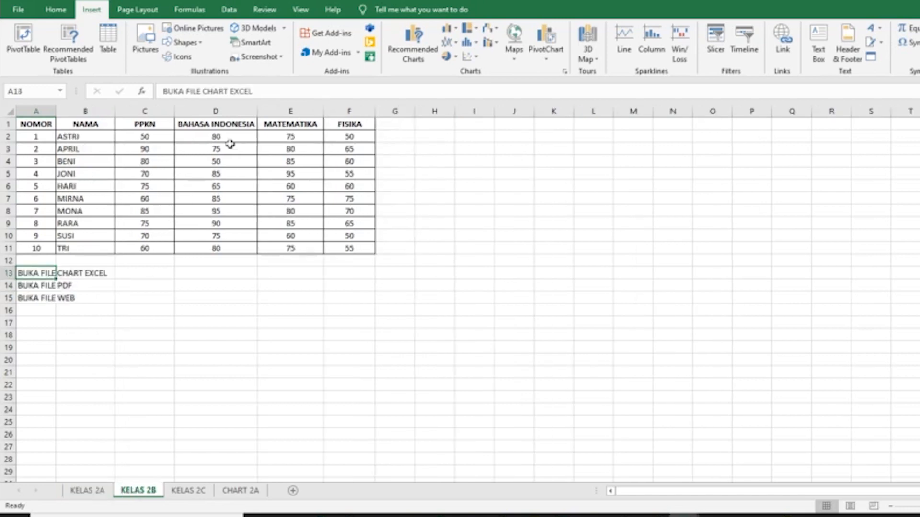
{"action": "left_click", "coordinate": [288, 112]}
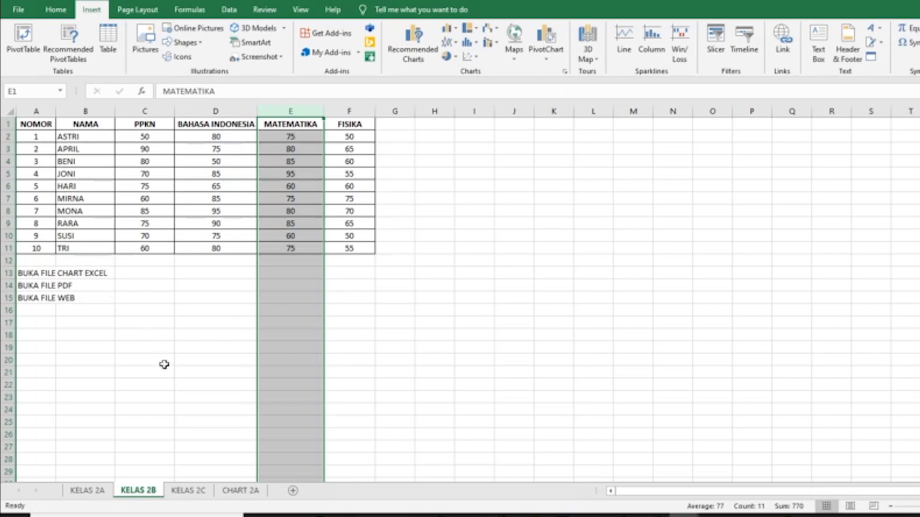
Step: On the KELAS 2A sheet, link the "Nilai Kelas 2B" text in A14 to cell E6 of the KELAS 2B sheet
{"action": "left_click", "coordinate": [94, 492]}
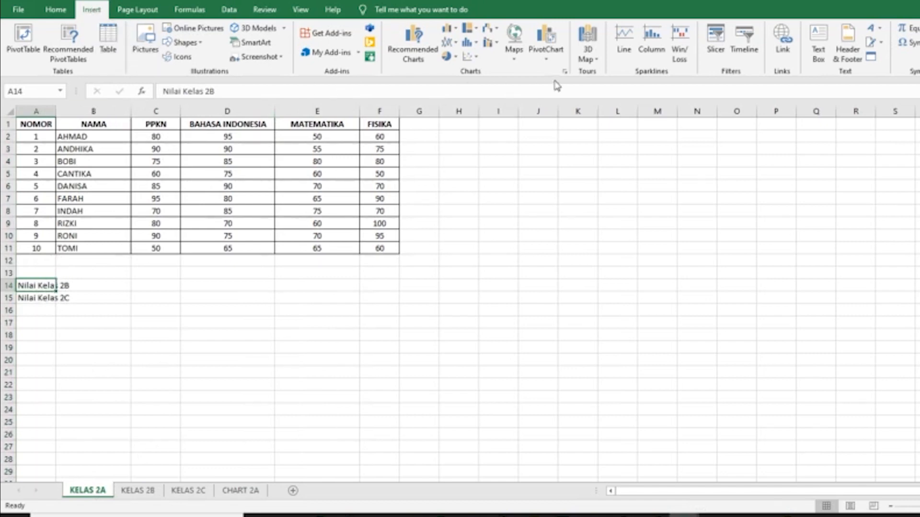
{"action": "left_click", "coordinate": [781, 51]}
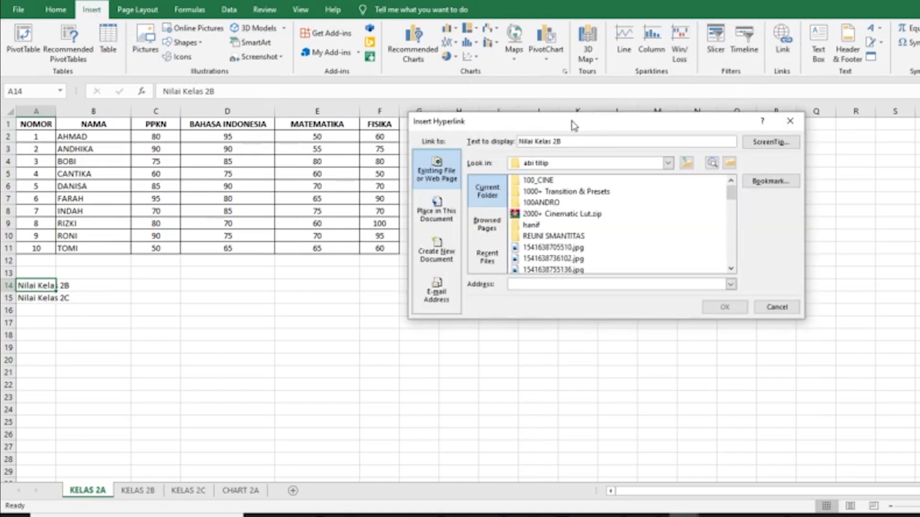
{"action": "left_click", "coordinate": [434, 217]}
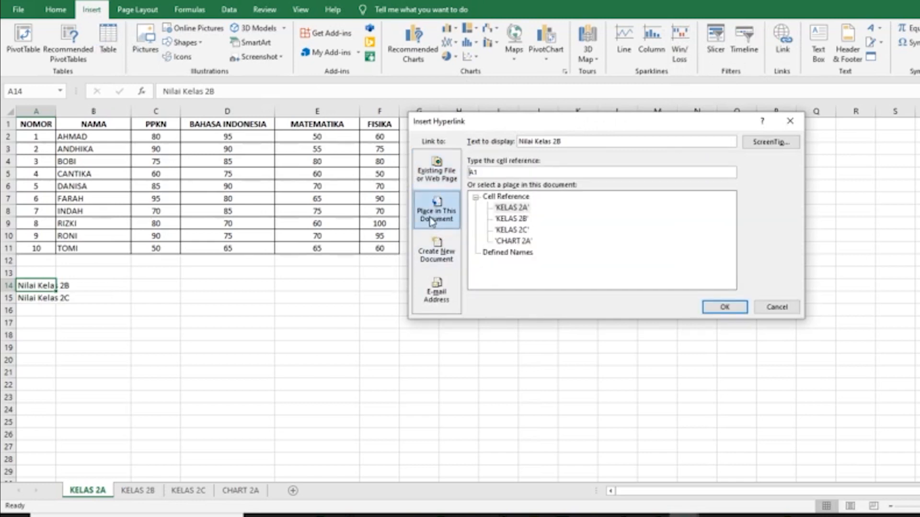
{"action": "double_click", "coordinate": [483, 172]}
{"action": "left_click", "coordinate": [507, 220]}
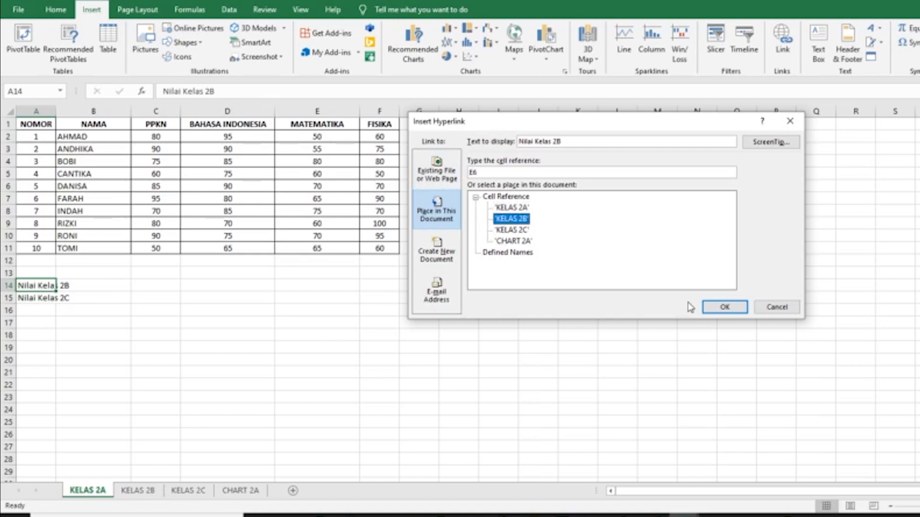
{"action": "left_click", "coordinate": [714, 308]}
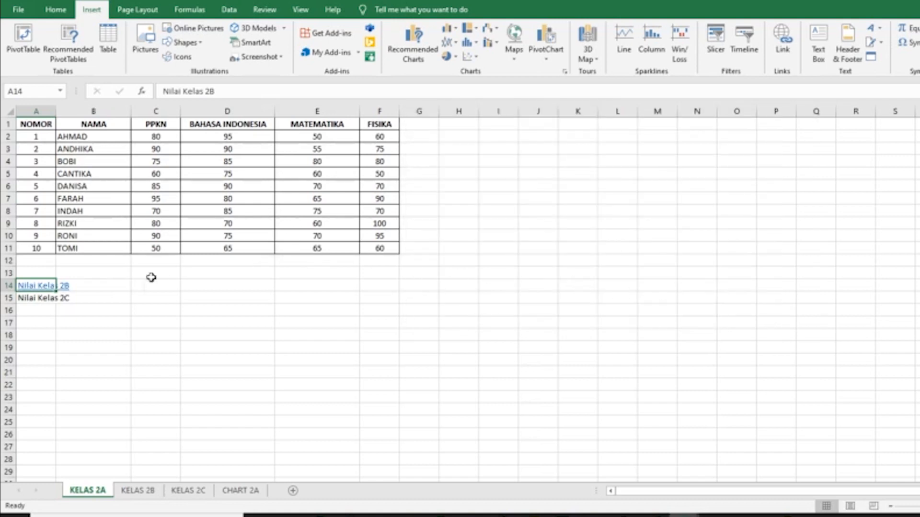
Step: Test the "Nilai Kelas 2B" link by following it repeatedly, returning to the KELAS 2A sheet each time
{"action": "left_click", "coordinate": [46, 287]}
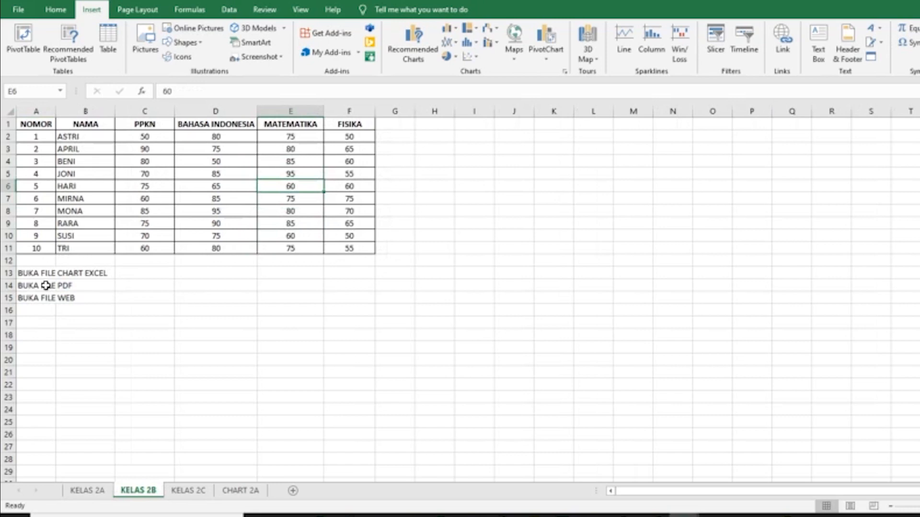
{"action": "left_click", "coordinate": [91, 496]}
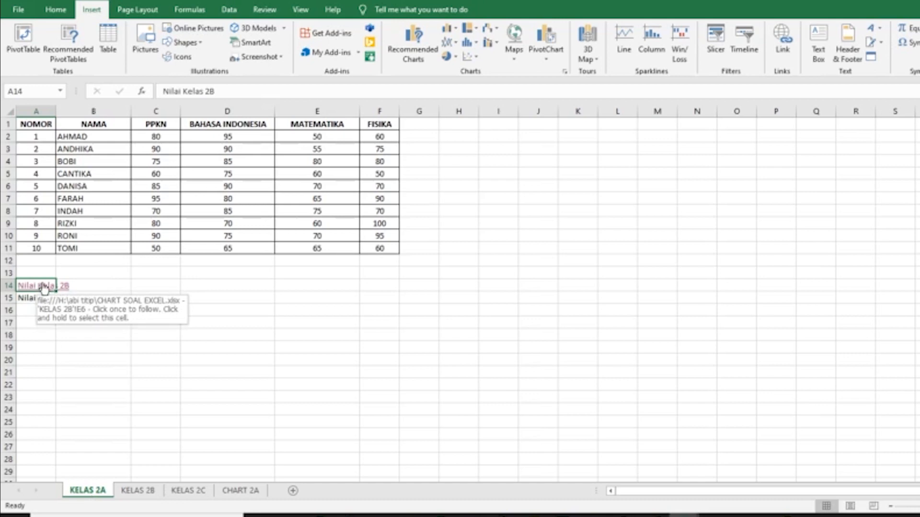
{"action": "left_click", "coordinate": [44, 287]}
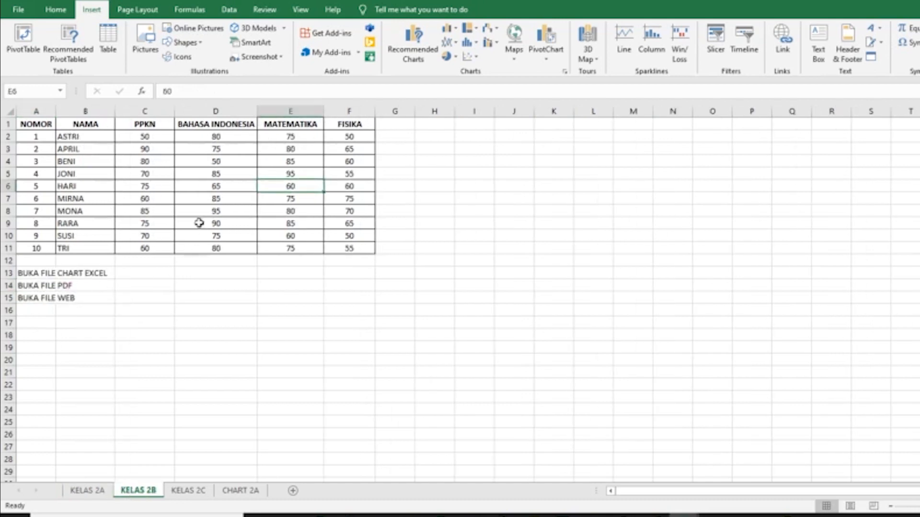
{"action": "left_click", "coordinate": [95, 494]}
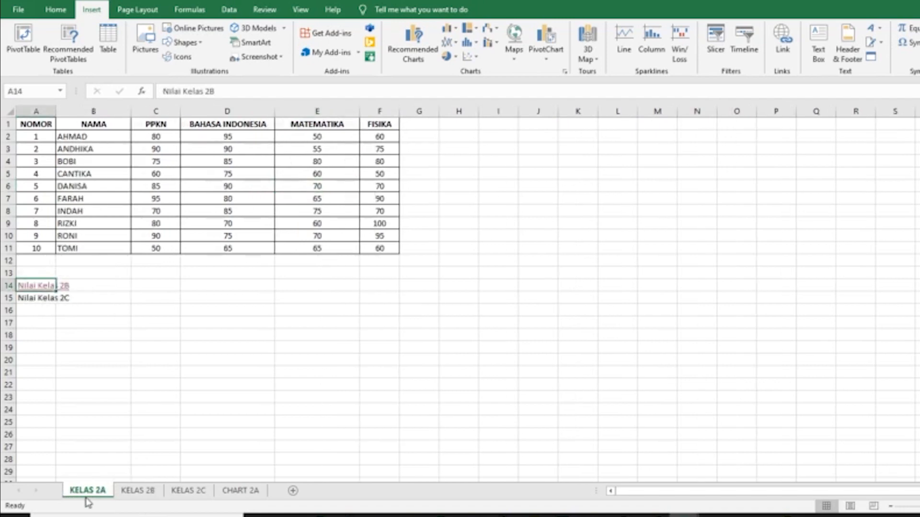
{"action": "left_click", "coordinate": [35, 286]}
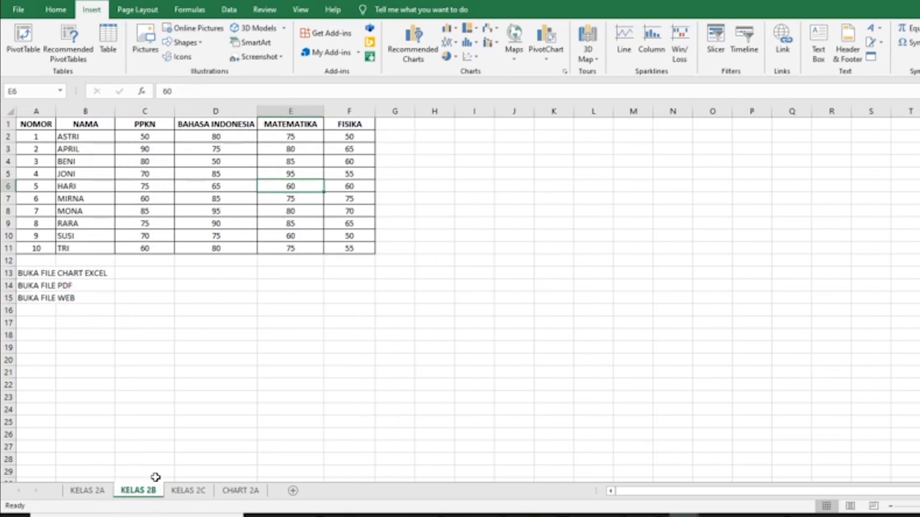
{"action": "left_click", "coordinate": [92, 494]}
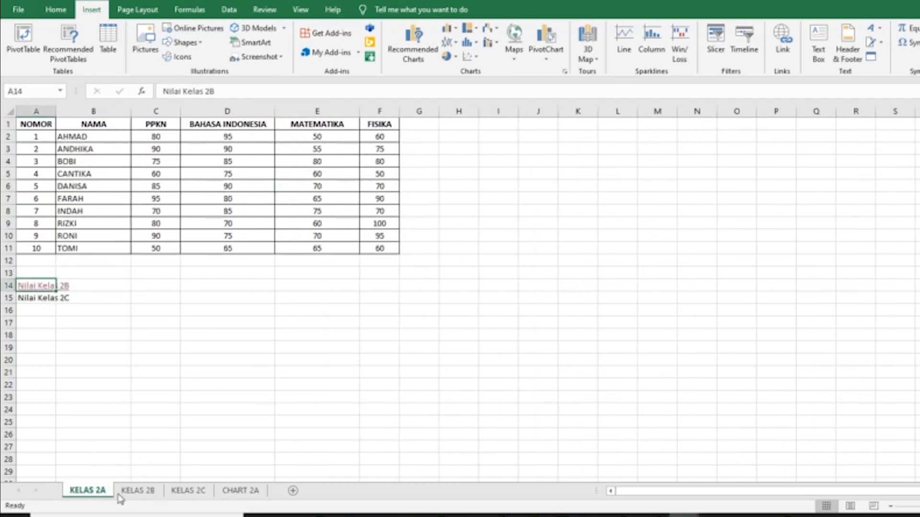
Step: Examine the BUKA FILE entries in rows 13 to 15 of the KELAS 2B sheet and locate the cell holding the first one
{"action": "mouse_move", "coordinate": [623, 516]}
{"action": "left_click", "coordinate": [138, 492]}
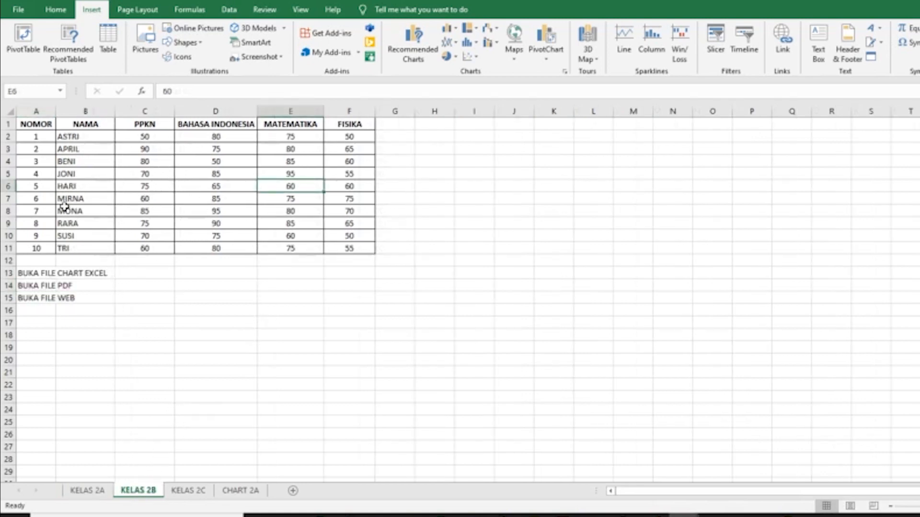
{"action": "left_click", "coordinate": [64, 294]}
{"action": "left_click", "coordinate": [64, 286]}
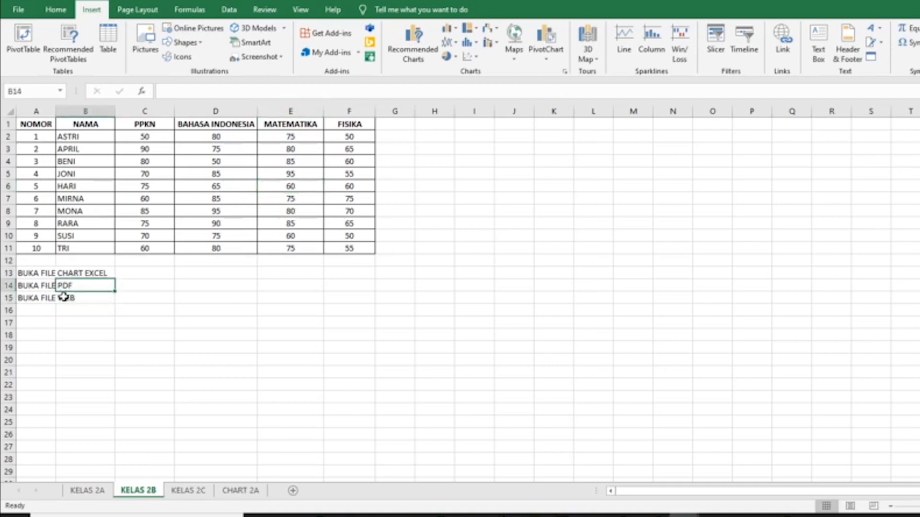
{"action": "left_click", "coordinate": [64, 297]}
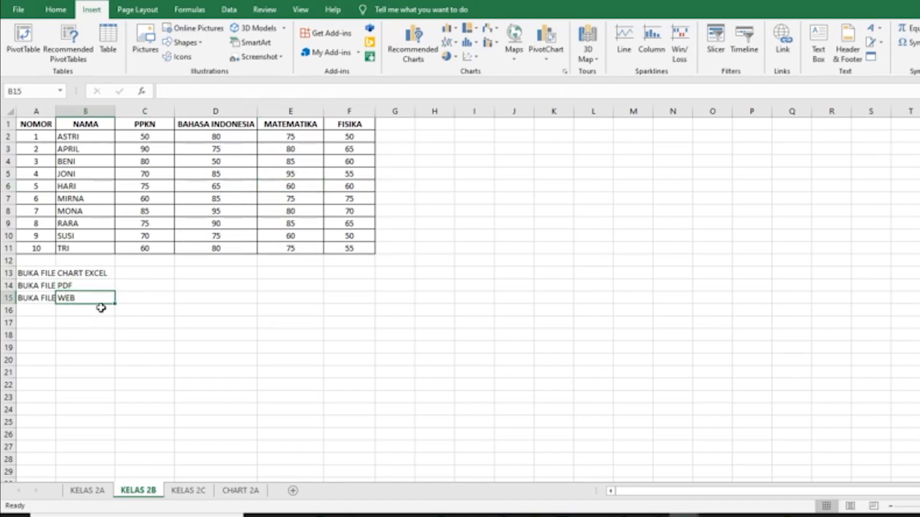
{"action": "left_click", "coordinate": [94, 276]}
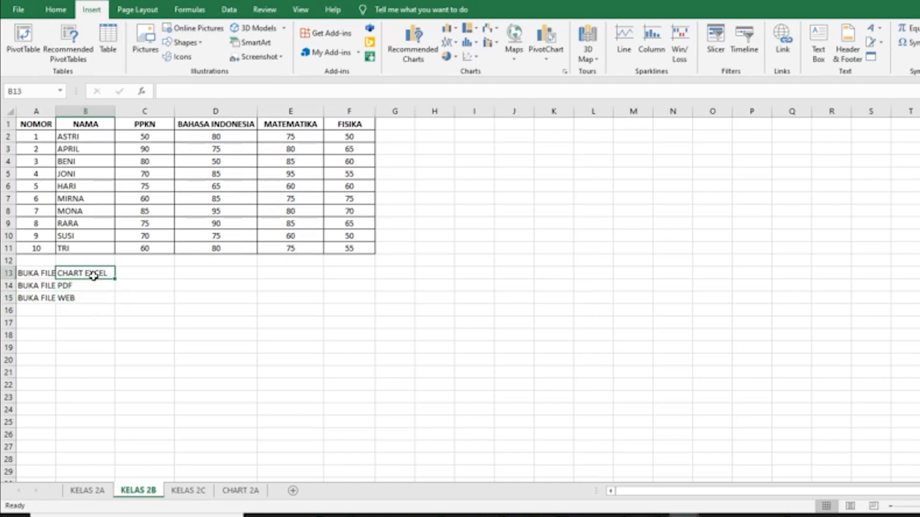
{"action": "left_click", "coordinate": [34, 275]}
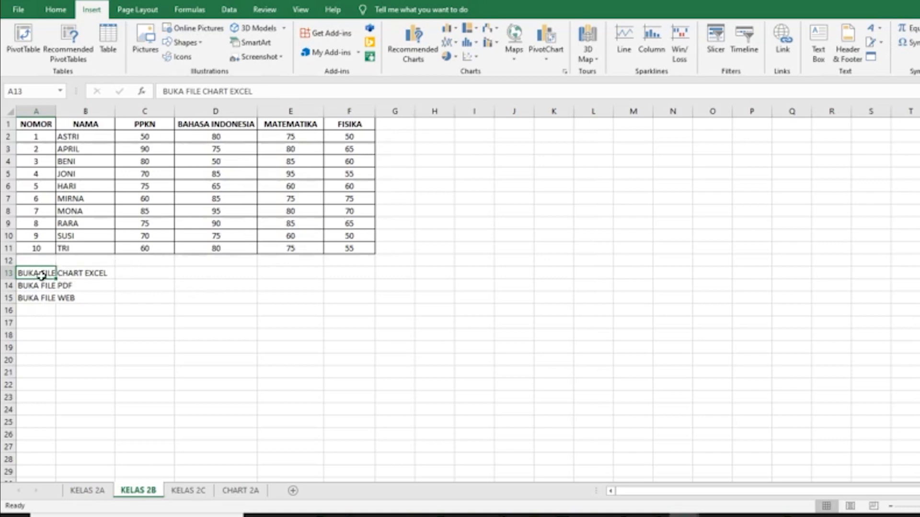
{"action": "left_click", "coordinate": [8, 273]}
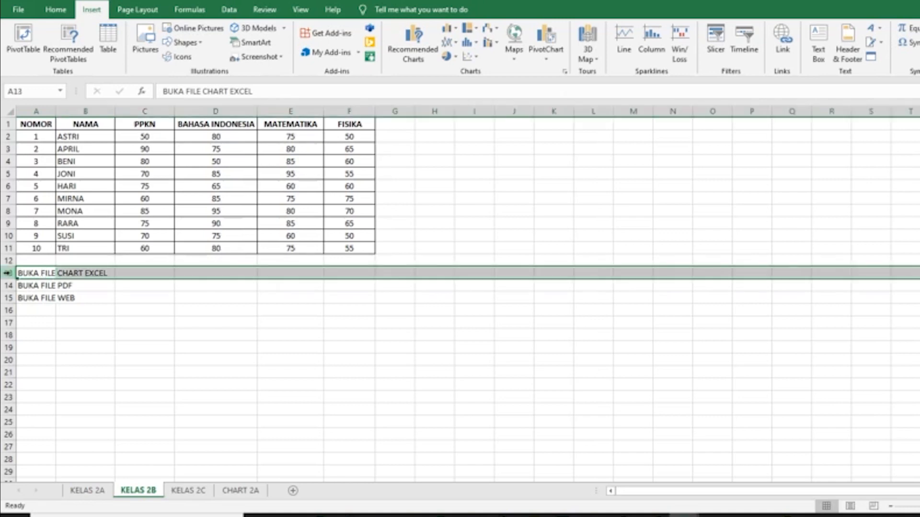
{"action": "left_click", "coordinate": [32, 109]}
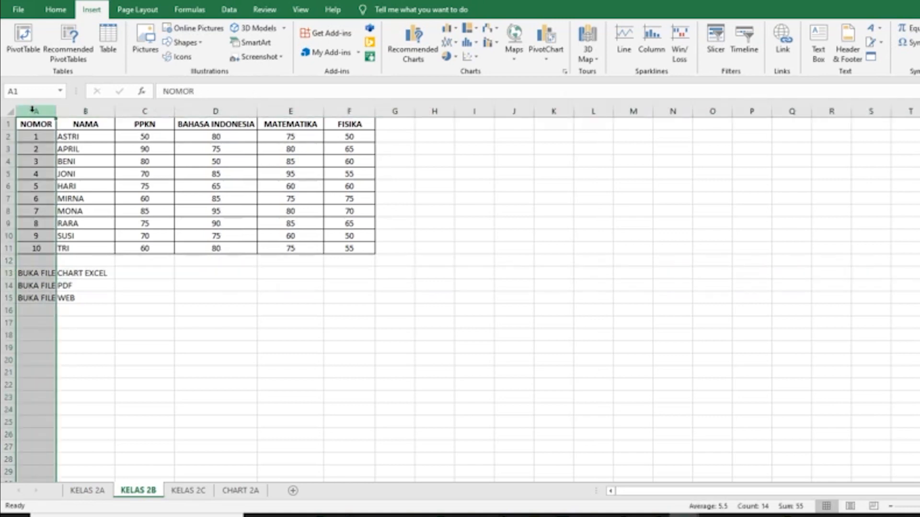
{"action": "left_click", "coordinate": [8, 273]}
Step: Link the "BUKA FILE CHART EXCEL" text in A13 to the existing file CONTOH SOAL EXCEL.xlsx and follow the link
{"action": "left_click", "coordinate": [26, 271]}
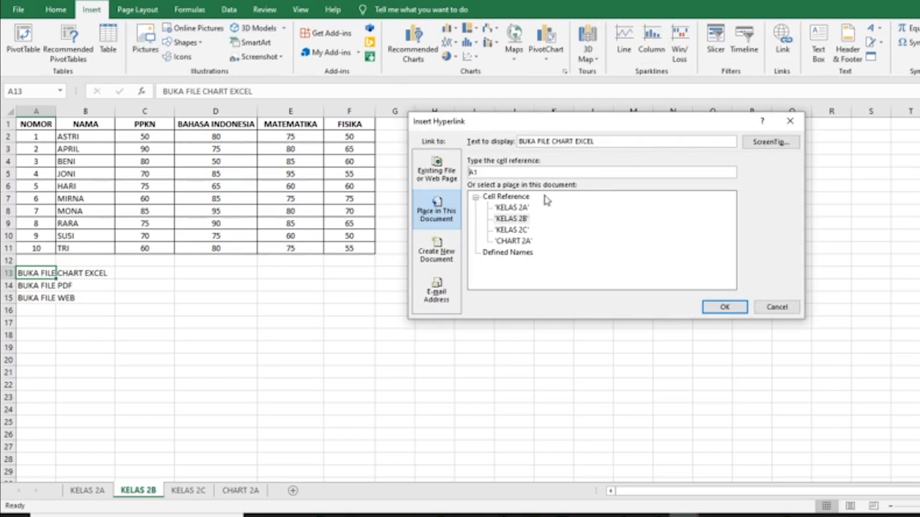
{"action": "left_click", "coordinate": [448, 175]}
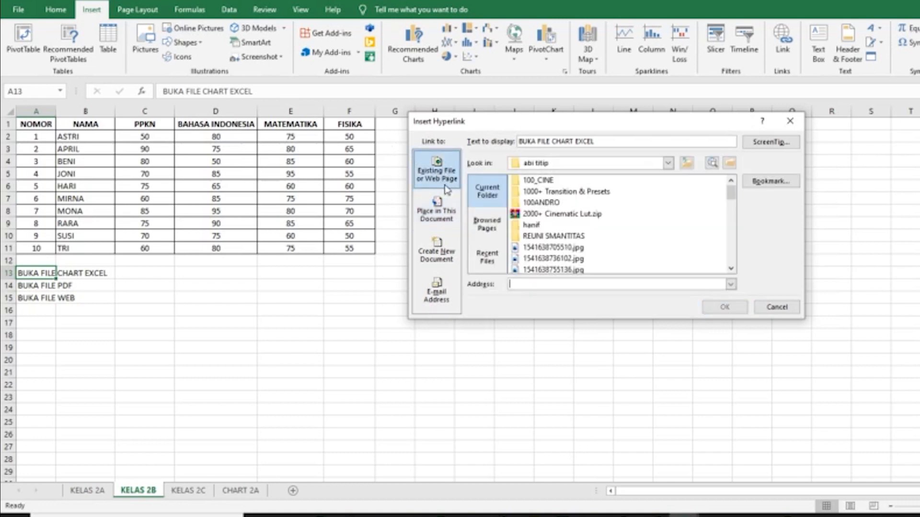
{"action": "left_click", "coordinate": [730, 166]}
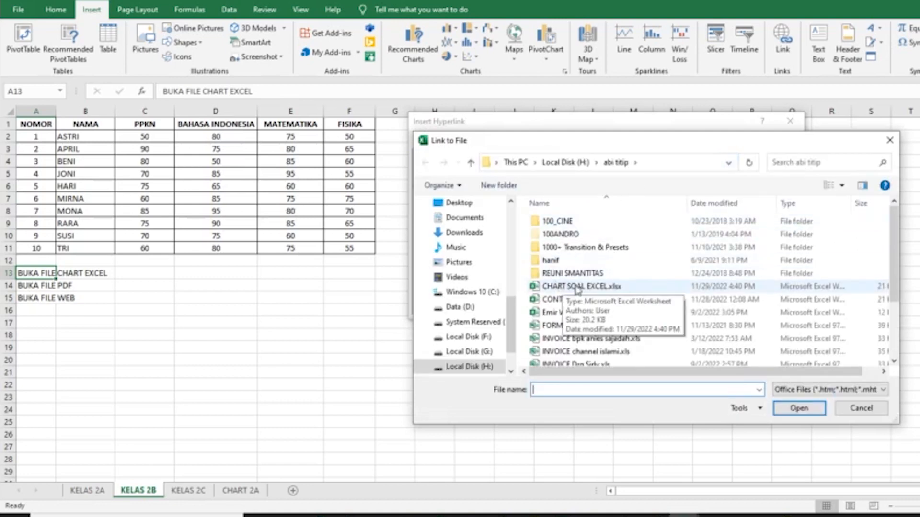
{"action": "left_click", "coordinate": [565, 301]}
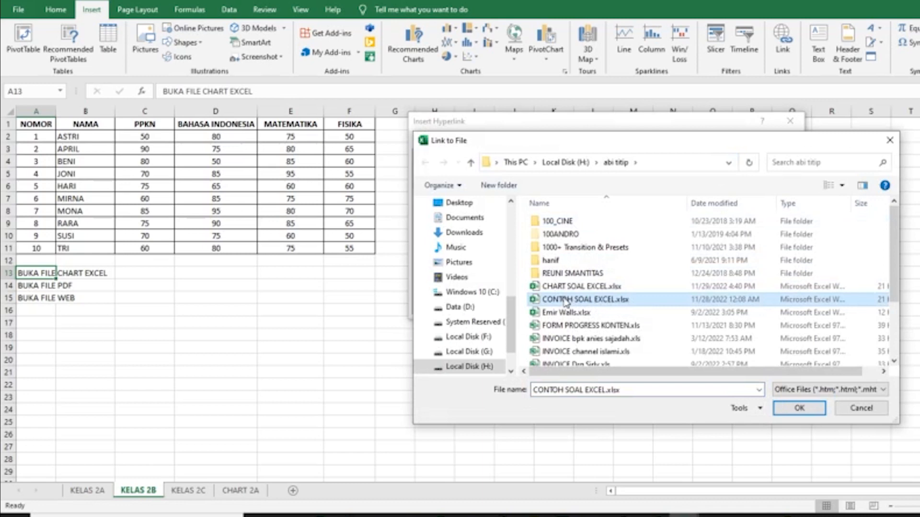
{"action": "left_click", "coordinate": [799, 408]}
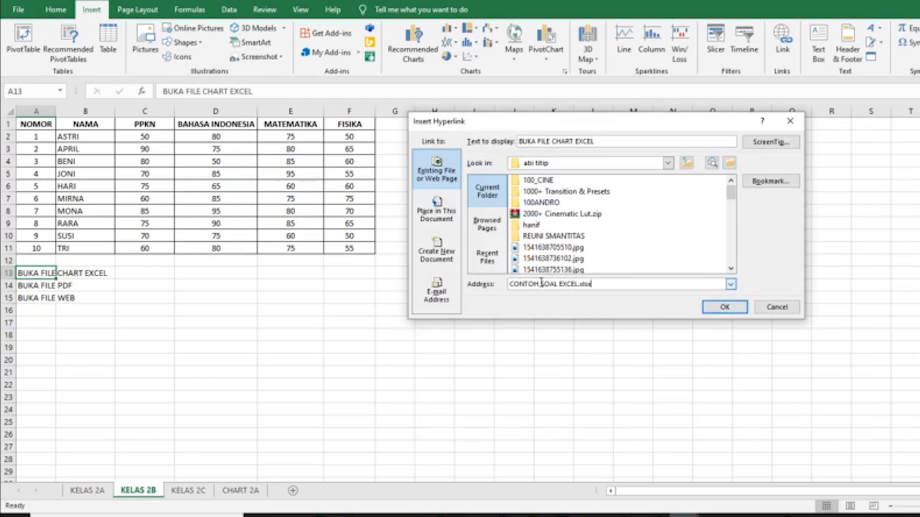
{"action": "left_click", "coordinate": [723, 308]}
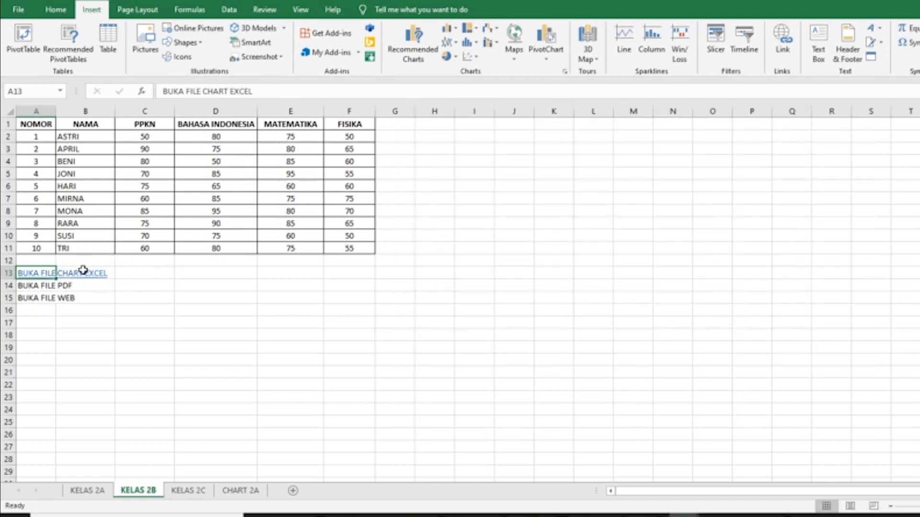
{"action": "left_click", "coordinate": [47, 274]}
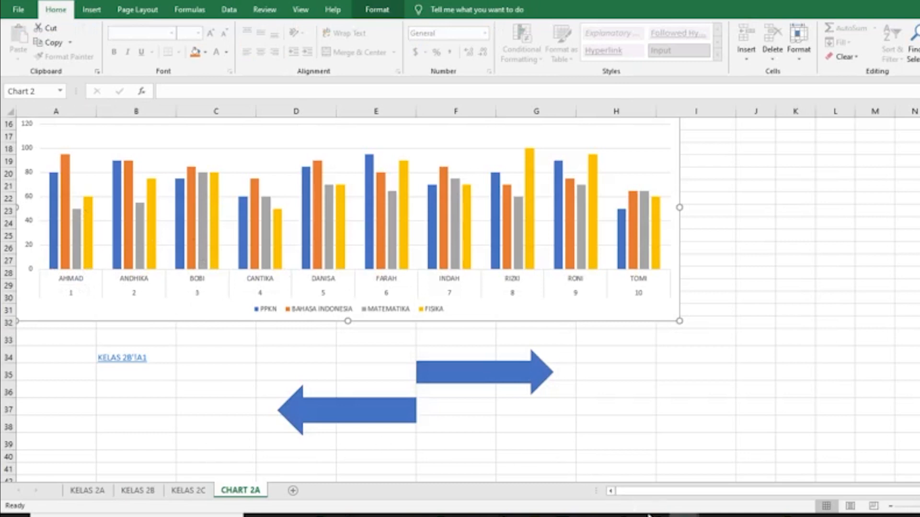
Step: Return to the KELAS 2B sheet of CHART SOAL EXCEL.xlsx and retest the "BUKA FILE CHART EXCEL" link, coming back to that sheet
{"action": "mouse_move", "coordinate": [665, 513]}
{"action": "left_click", "coordinate": [631, 493]}
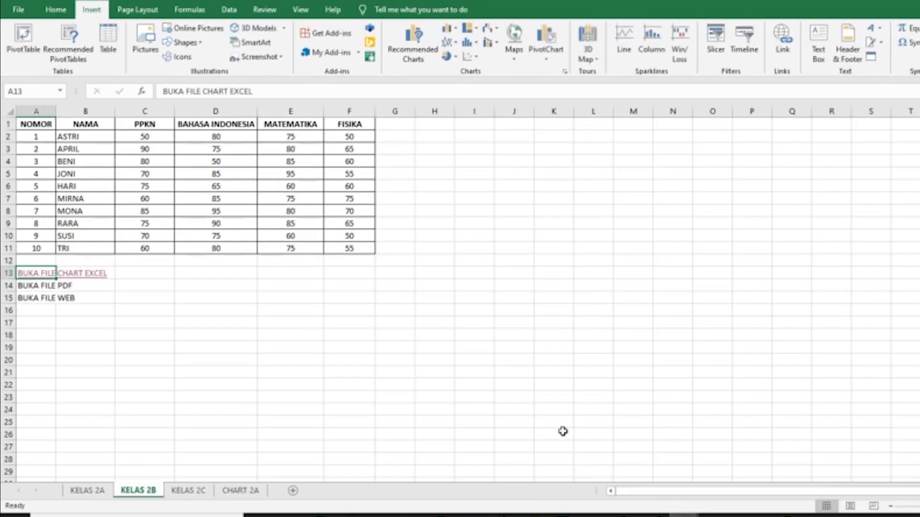
{"action": "left_click", "coordinate": [35, 271]}
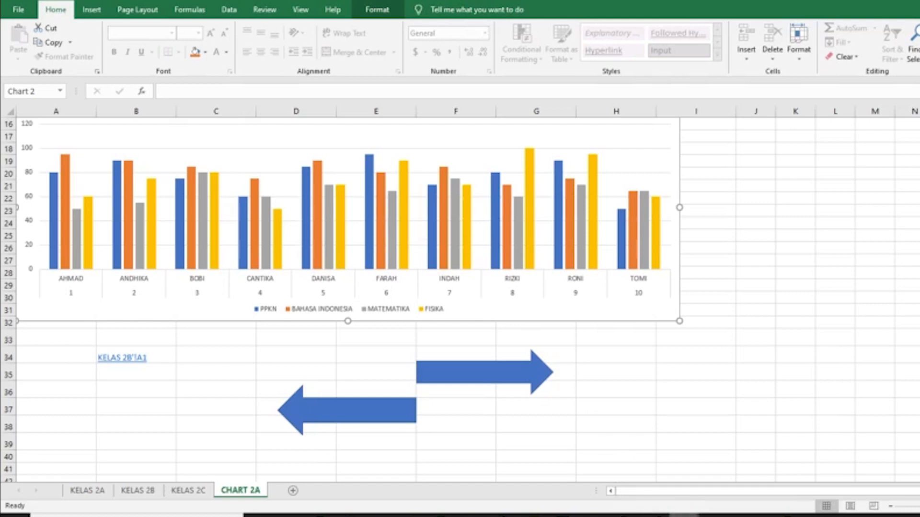
{"action": "left_click", "coordinate": [634, 481]}
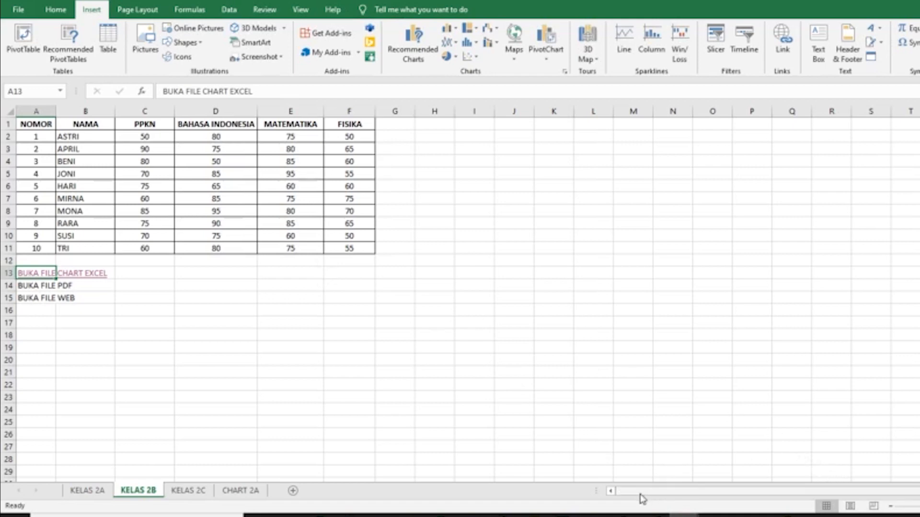
{"action": "left_click", "coordinate": [144, 334]}
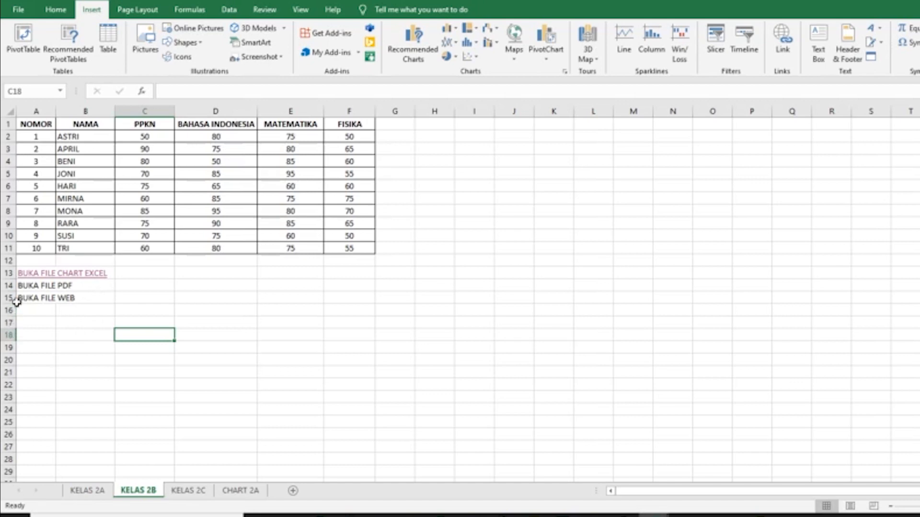
{"action": "left_click", "coordinate": [40, 110]}
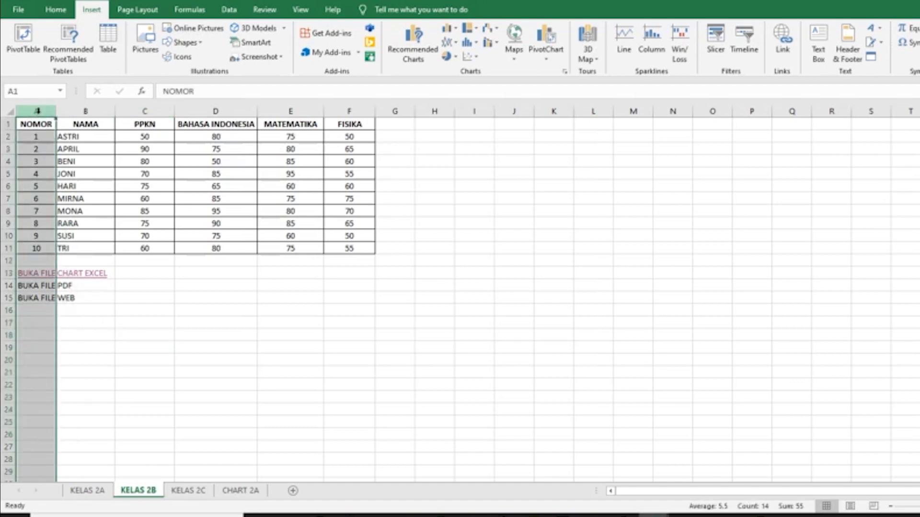
{"action": "left_click", "coordinate": [84, 321]}
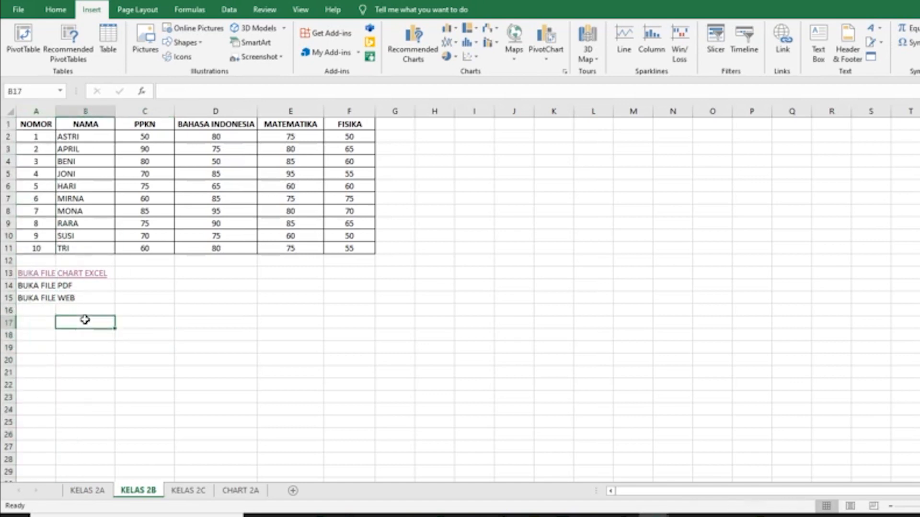
Step: Link the "BUKA FILE PDF" text in A14 to the existing file CONTOH SOAL EXCEL.pdf, browsing the abi titip folder with all file types shown
{"action": "left_click", "coordinate": [20, 286]}
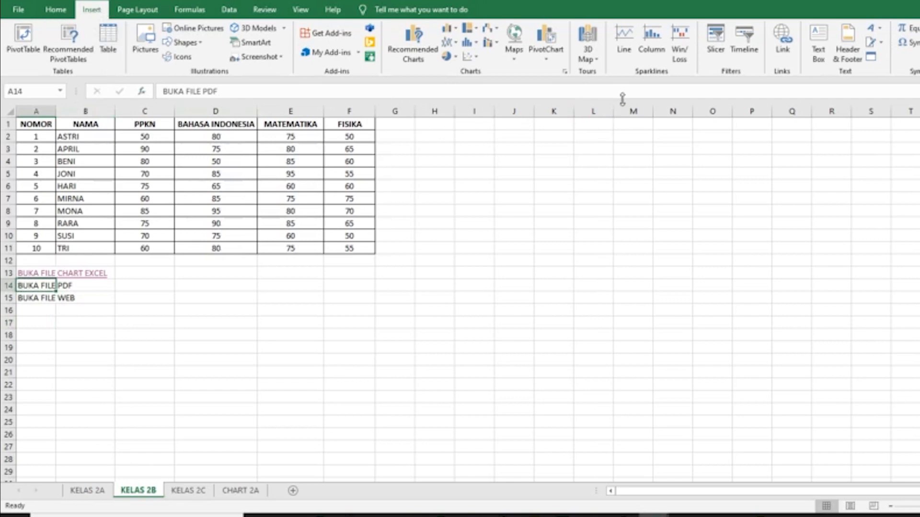
{"action": "left_click", "coordinate": [782, 43]}
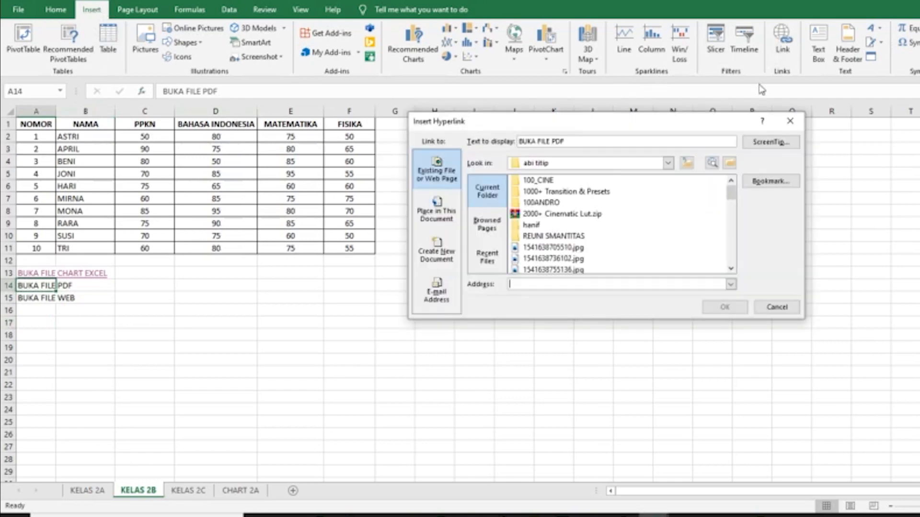
{"action": "left_click", "coordinate": [729, 164]}
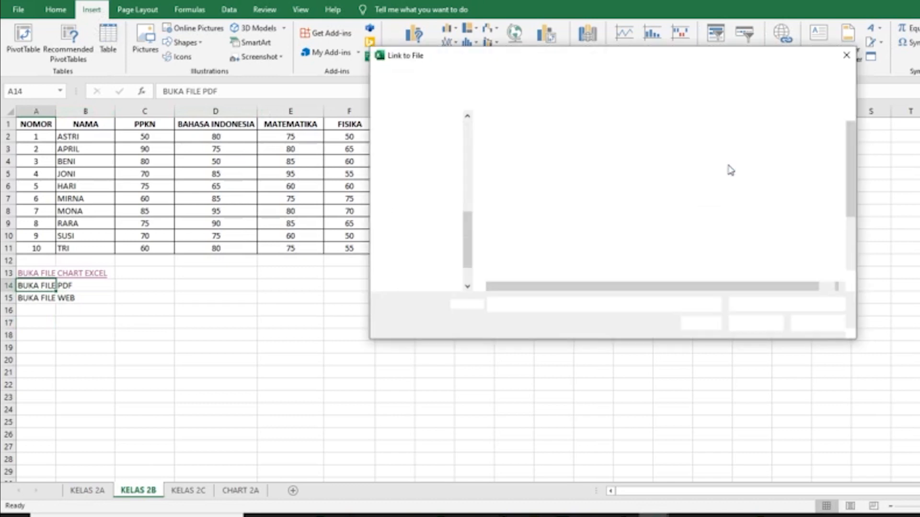
{"action": "left_click", "coordinate": [751, 305]}
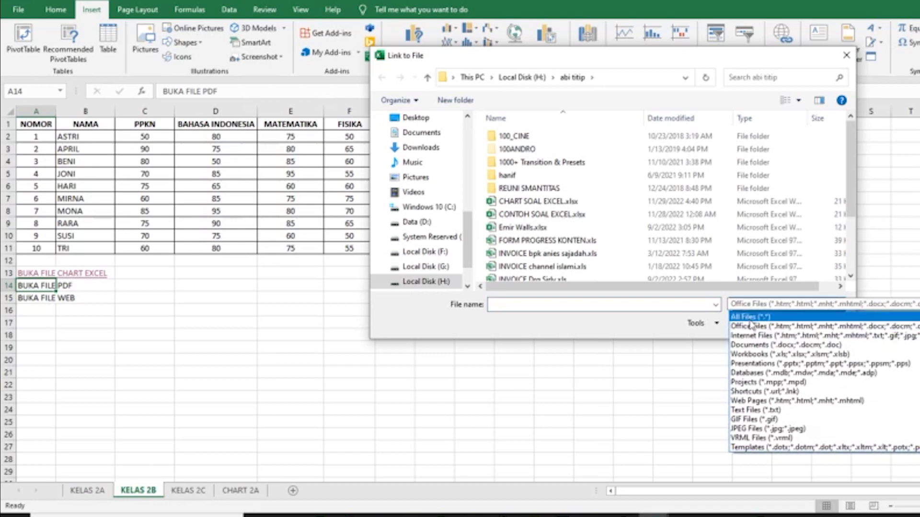
{"action": "left_click", "coordinate": [750, 320]}
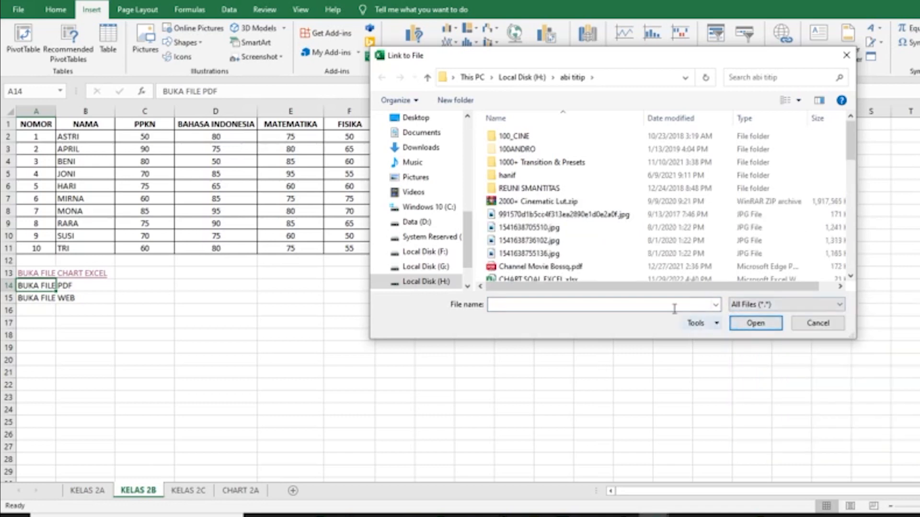
{"action": "scroll", "coordinate": [515, 264], "scroll_direction": "down", "scroll_amount": 2}
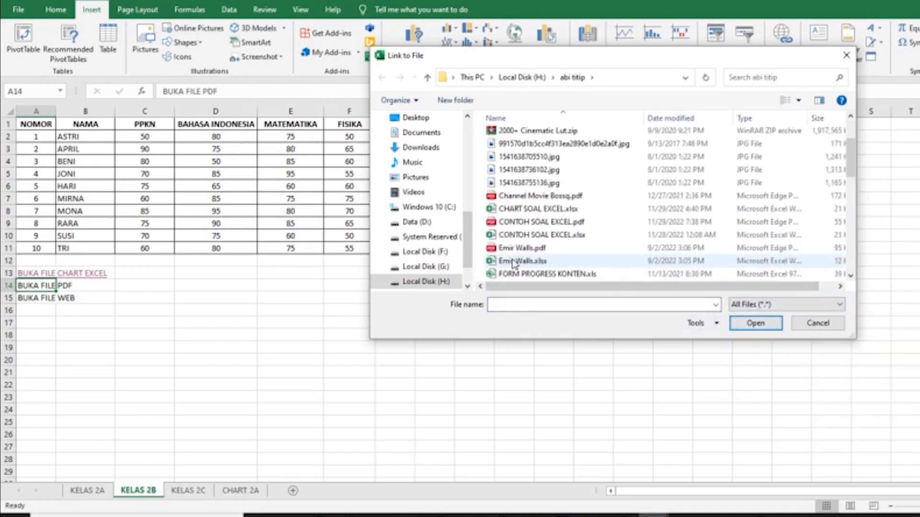
{"action": "left_click", "coordinate": [521, 222]}
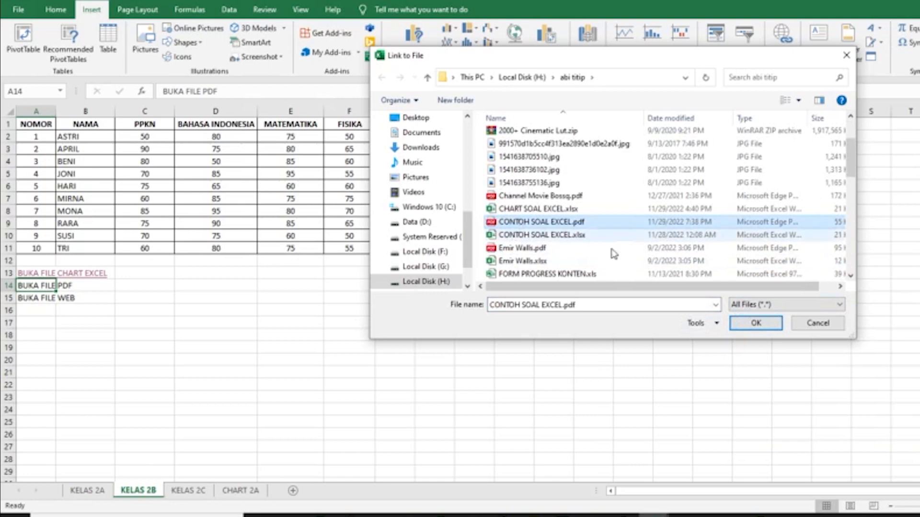
{"action": "left_click", "coordinate": [754, 323]}
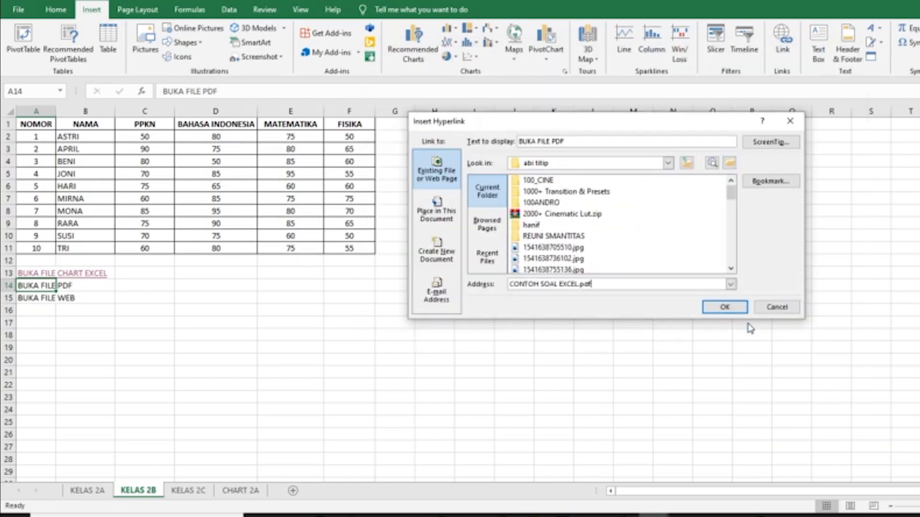
{"action": "left_click", "coordinate": [724, 309]}
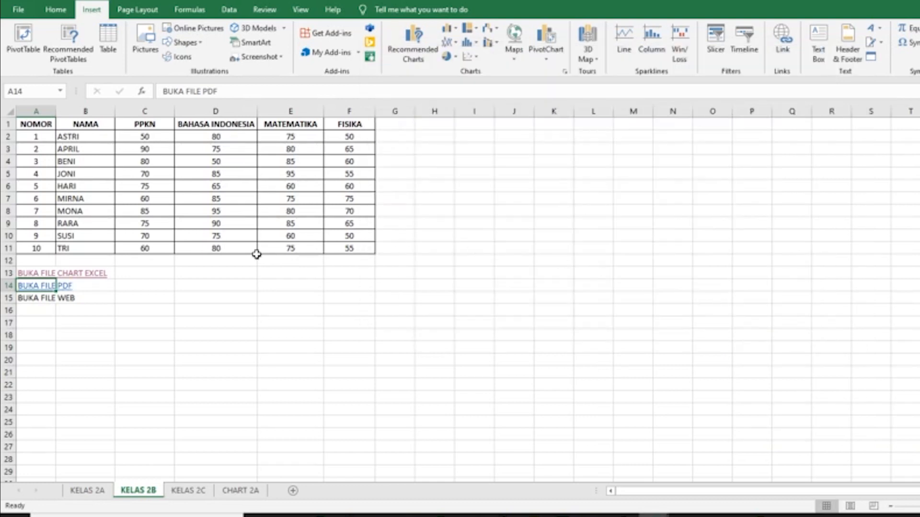
Step: Test the "BUKA FILE PDF" link twice, viewing the chart in the PDF and returning to the KELAS 2B sheet each time
{"action": "left_click", "coordinate": [36, 287]}
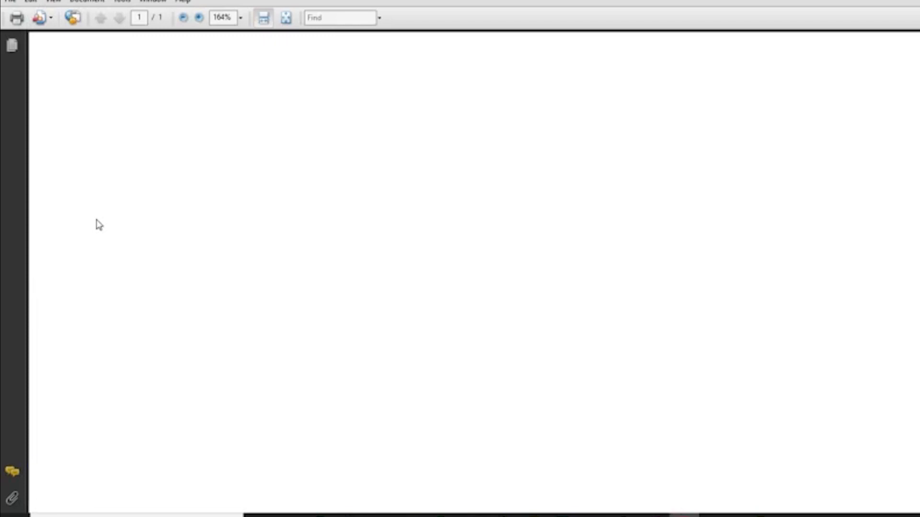
{"action": "scroll", "coordinate": [98, 225], "scroll_direction": "down", "scroll_amount": 5}
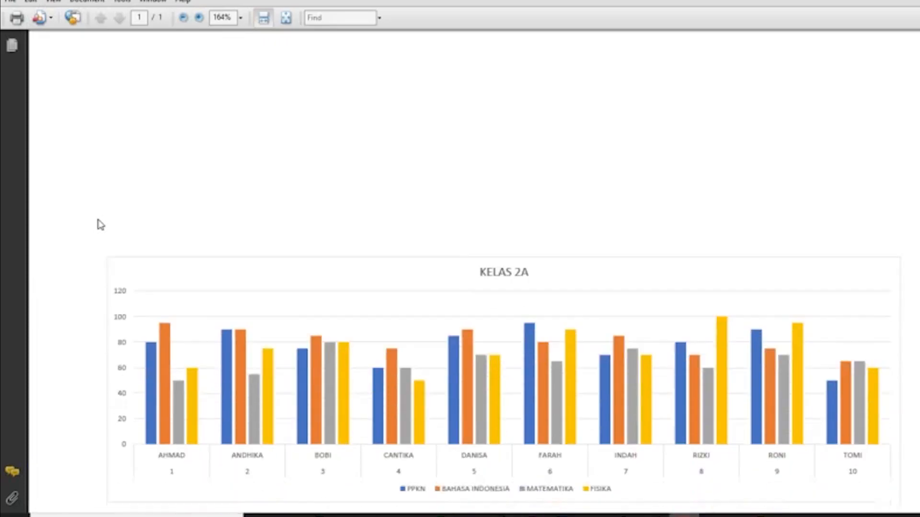
{"action": "scroll", "coordinate": [100, 226], "scroll_direction": "down", "scroll_amount": 3}
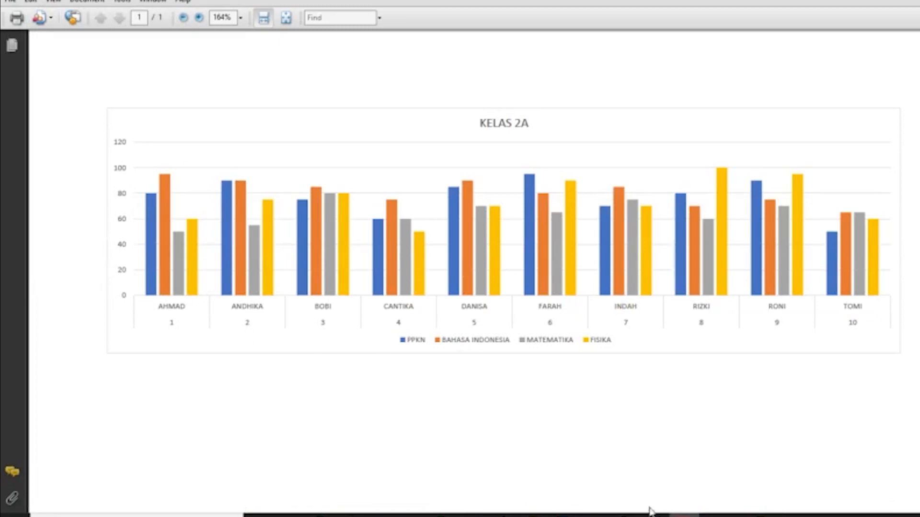
{"action": "mouse_move", "coordinate": [652, 514]}
{"action": "left_click", "coordinate": [626, 494]}
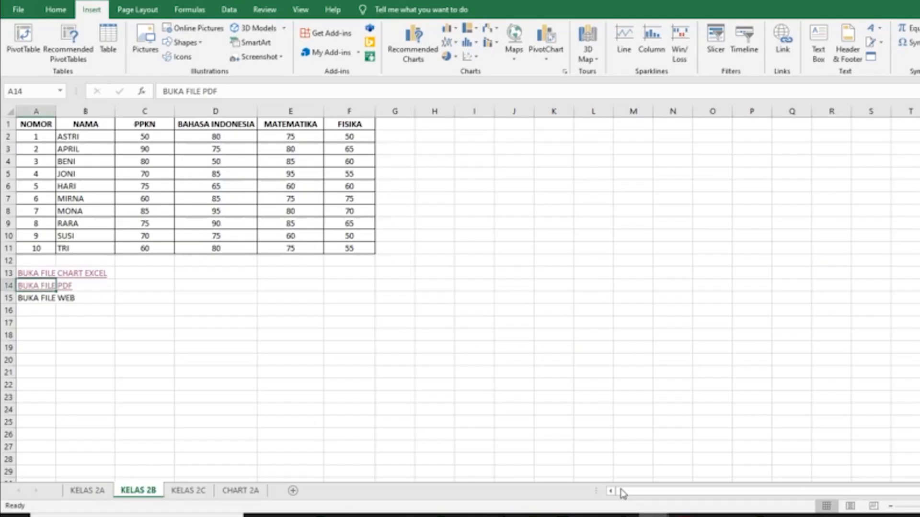
{"action": "left_click", "coordinate": [39, 287]}
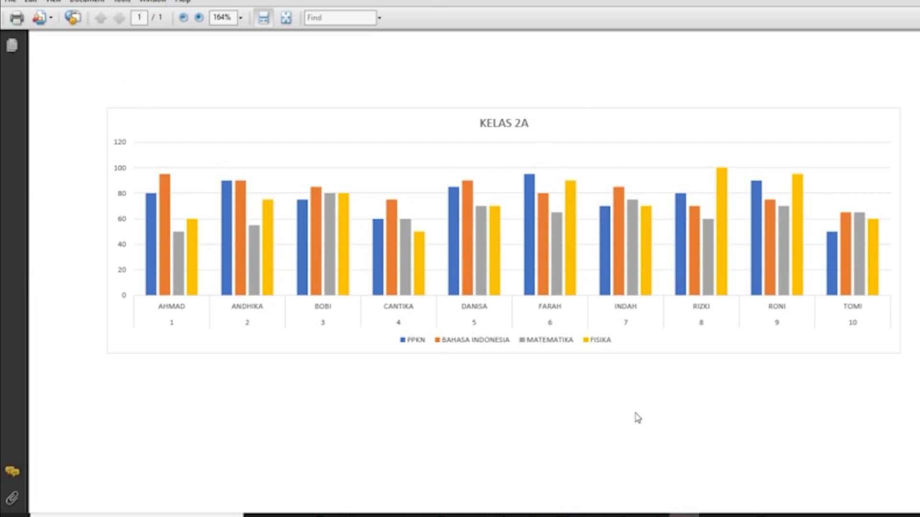
{"action": "mouse_move", "coordinate": [654, 506]}
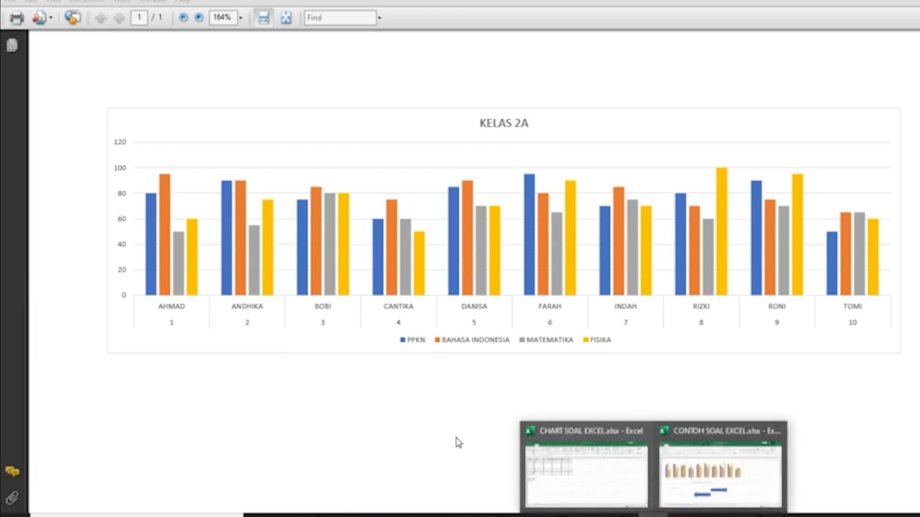
{"action": "left_click", "coordinate": [546, 468]}
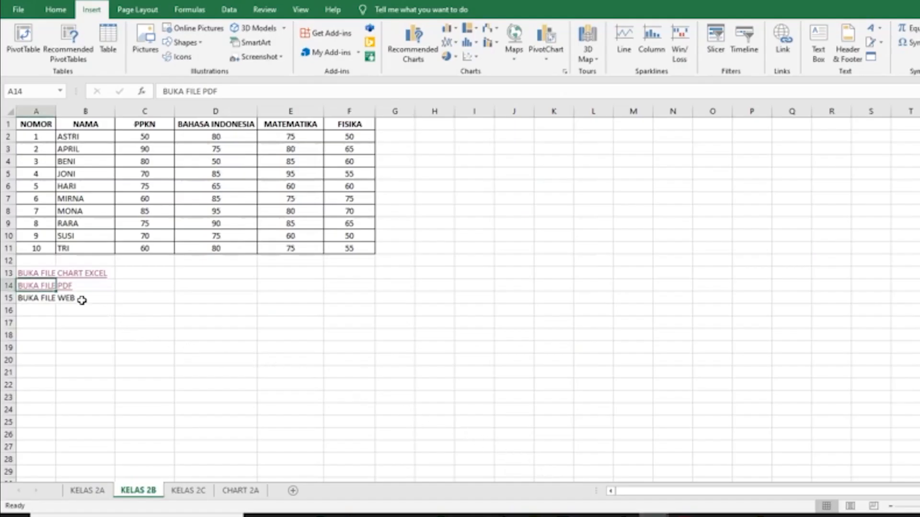
{"action": "left_click", "coordinate": [66, 300]}
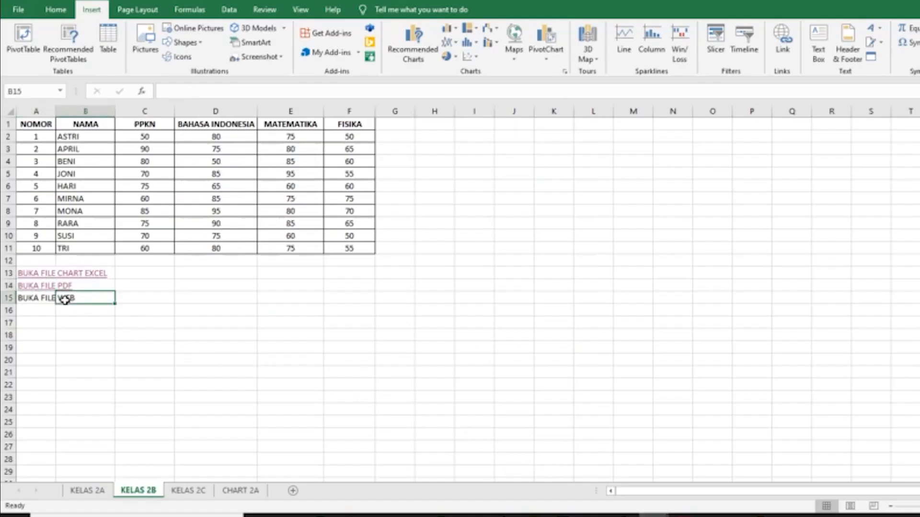
{"action": "left_click", "coordinate": [39, 299]}
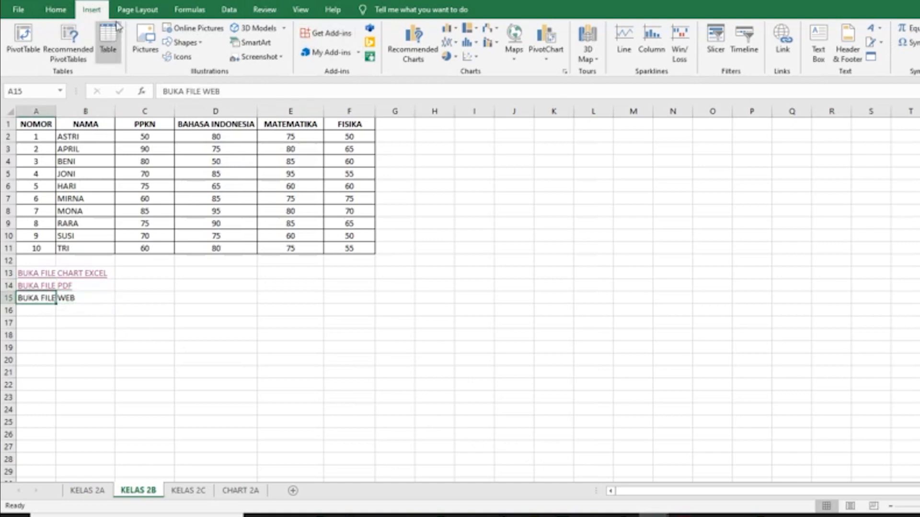
{"action": "left_click", "coordinate": [779, 44]}
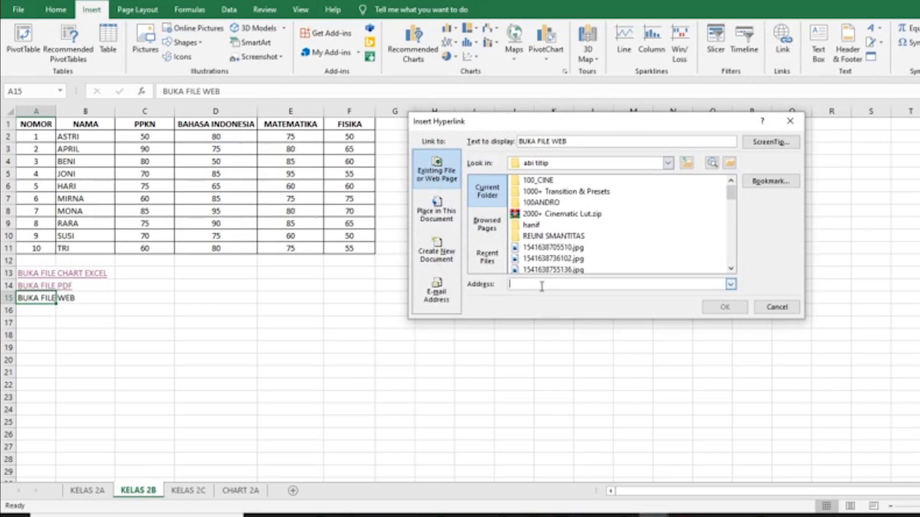
{"action": "type", "text": "w"}
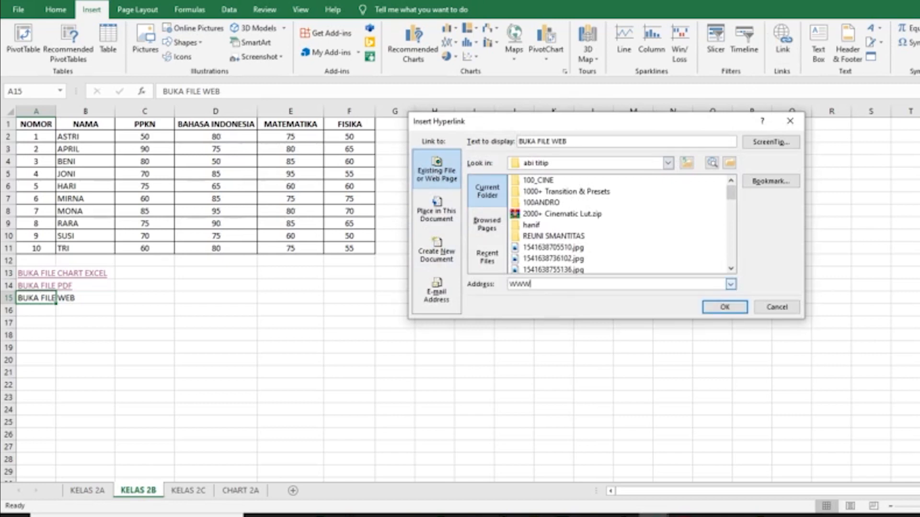
{"action": "type", "text": "ww."}
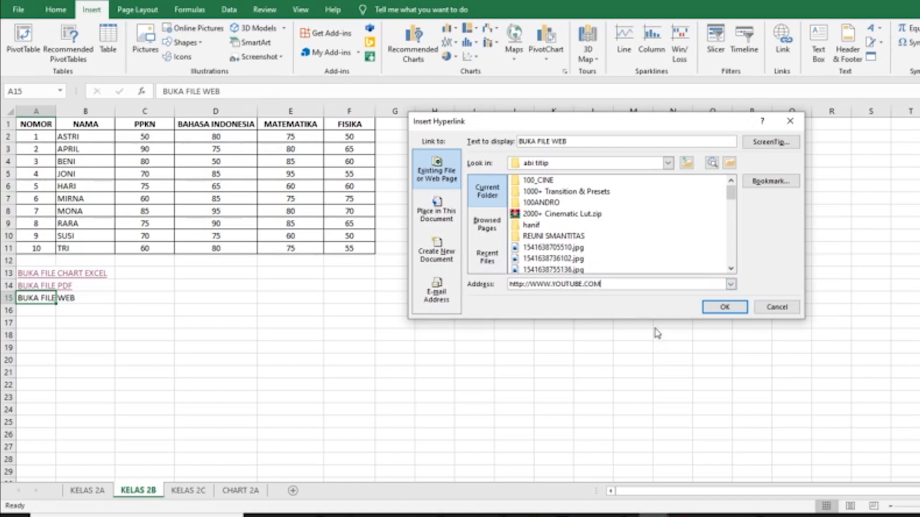
{"action": "left_click", "coordinate": [706, 307]}
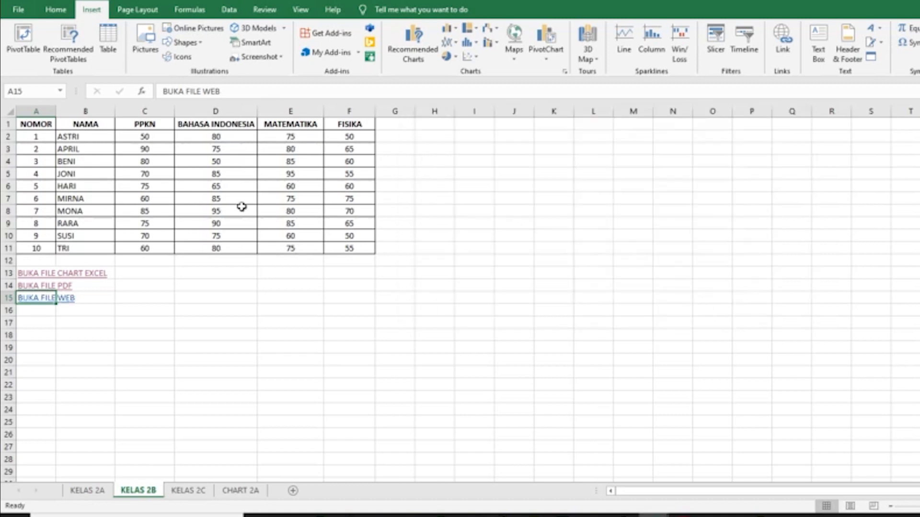
{"action": "left_click", "coordinate": [39, 304]}
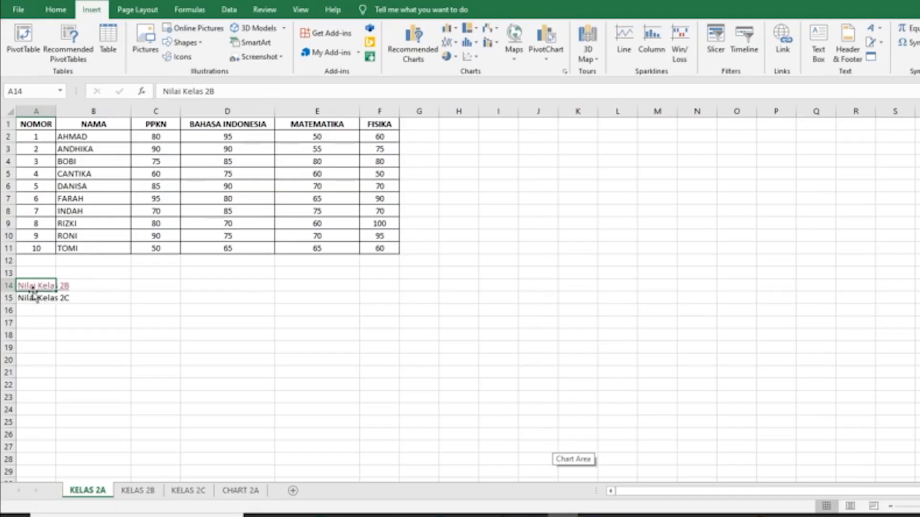
Step: Follow the "Nilai Kelas 2B" link in A14 of the KELAS 2A sheet and return to that sheet
{"action": "left_click", "coordinate": [42, 286]}
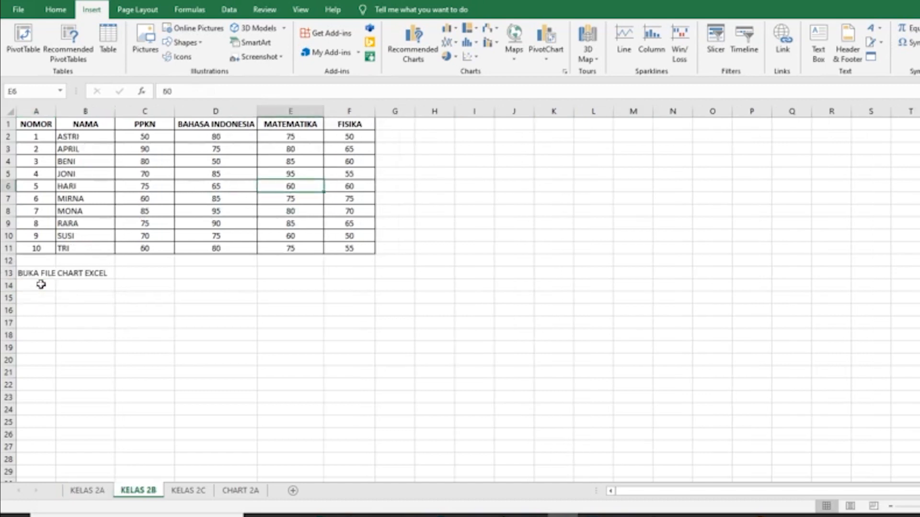
{"action": "left_click", "coordinate": [89, 491]}
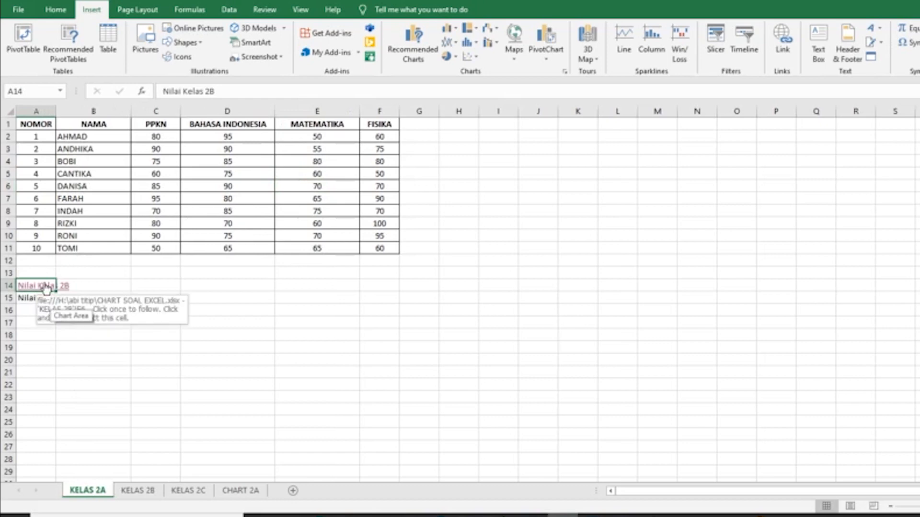
Step: Try deleting the linked "Nilai Kelas 2B" text in A14, undo the deletion and follow the link again
{"action": "key", "text": "Delete"}
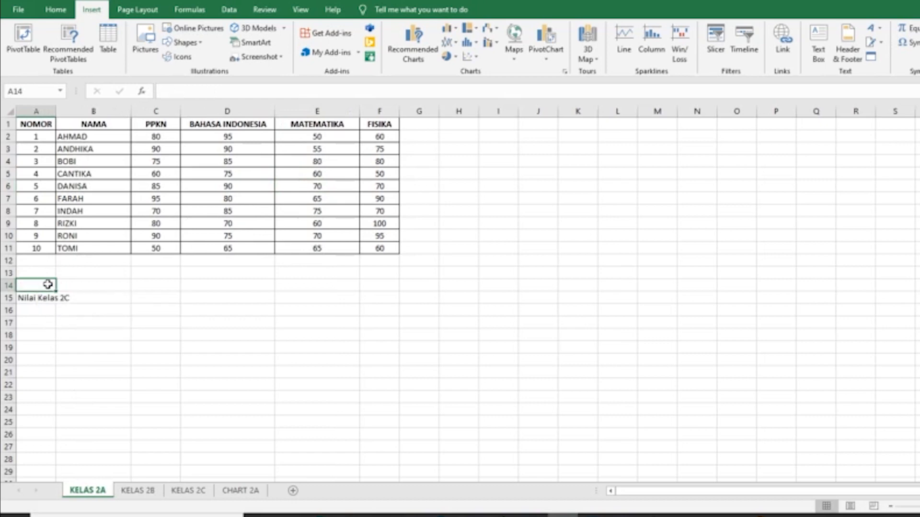
{"action": "left_click_drag", "start_coordinate": [39, 291], "coordinate": [50, 353]}
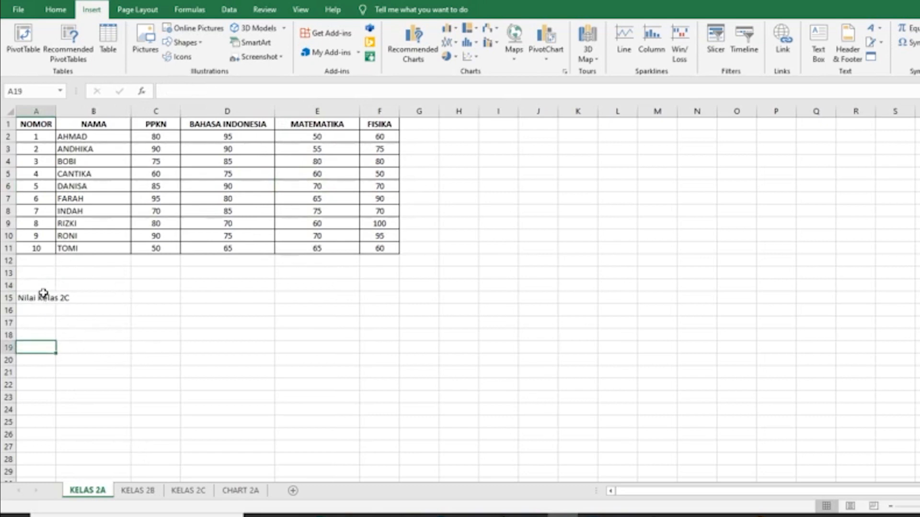
{"action": "key", "text": "ctrl+z"}
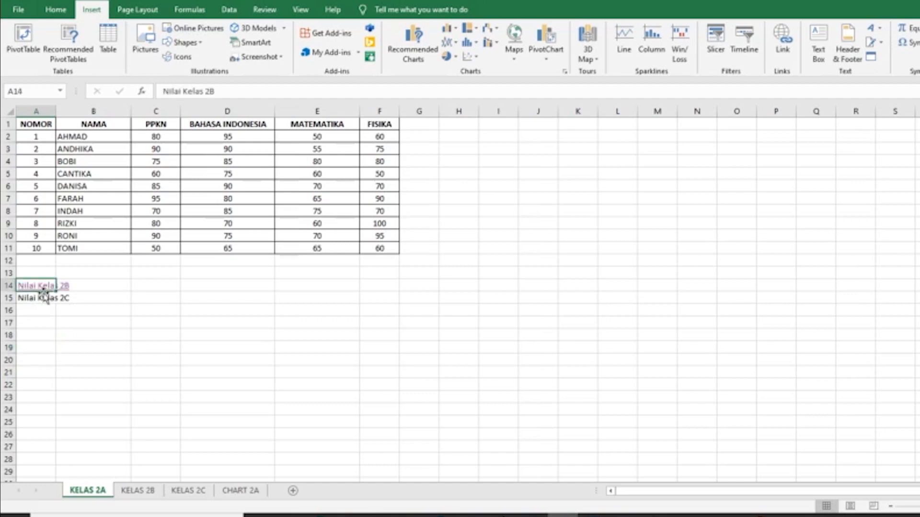
{"action": "left_click", "coordinate": [46, 285]}
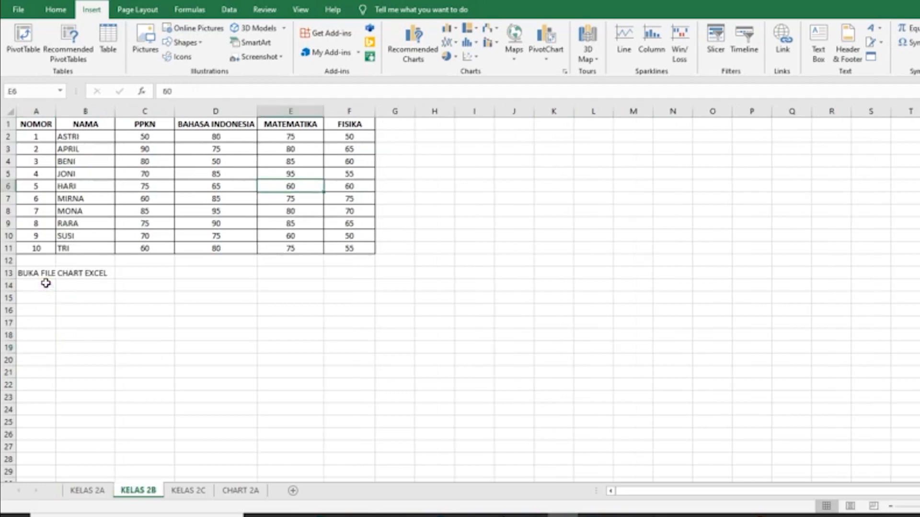
Step: Remove the hyperlink from the "Nilai Kelas 2B" text in A14 of the KELAS 2A sheet and check that cell
{"action": "left_click", "coordinate": [91, 493]}
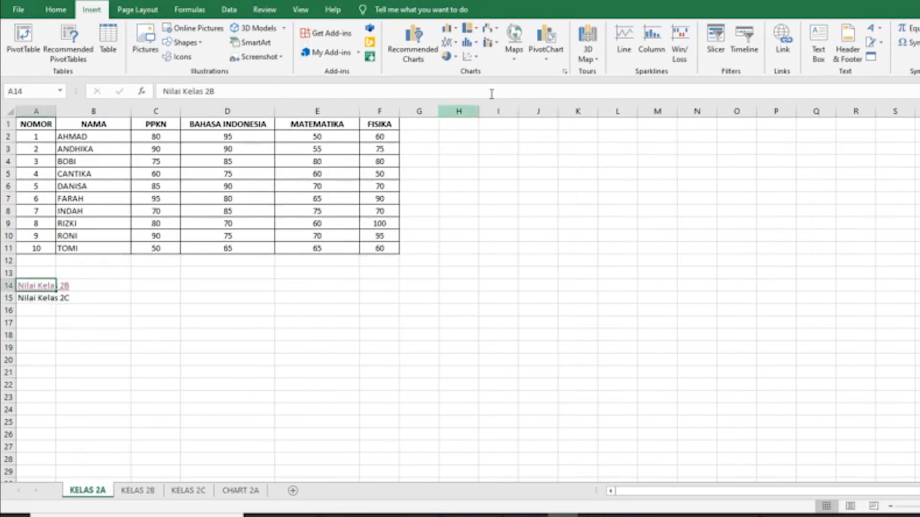
{"action": "left_click", "coordinate": [785, 58]}
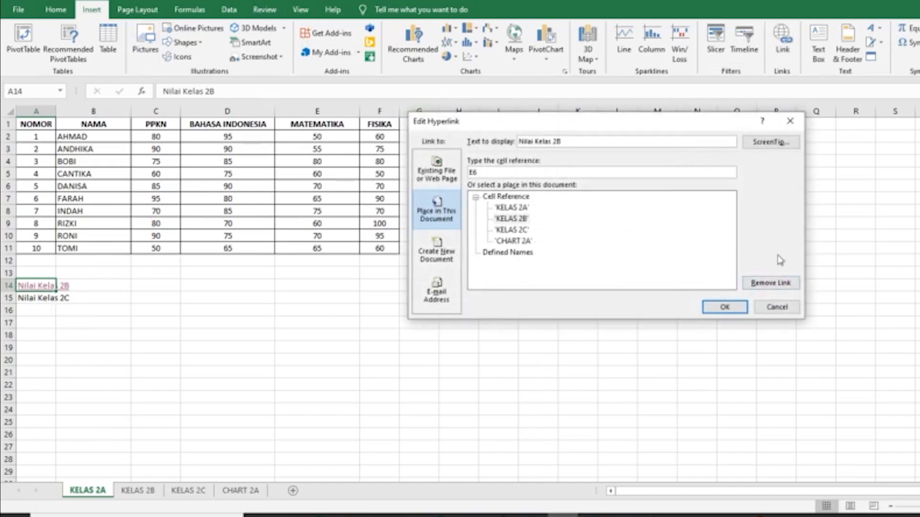
{"action": "left_click", "coordinate": [772, 283]}
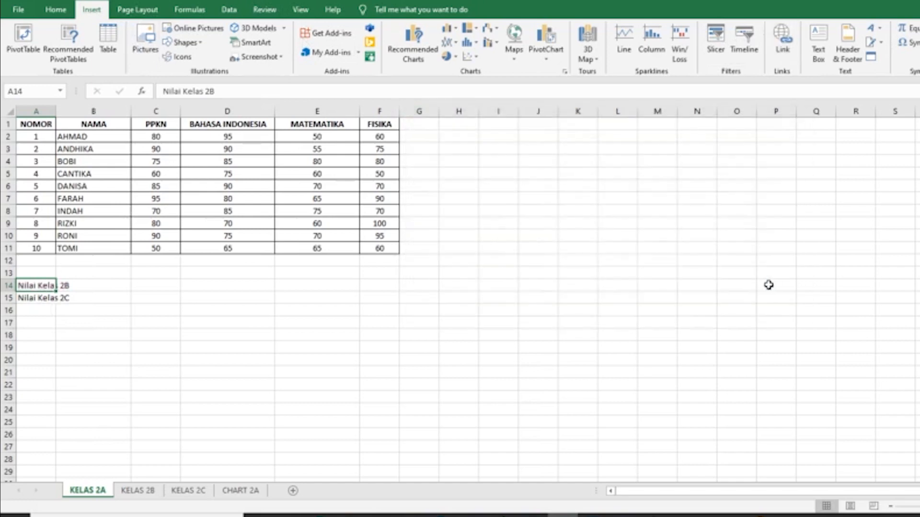
{"action": "left_click", "coordinate": [67, 315]}
{"action": "double_click", "coordinate": [42, 286]}
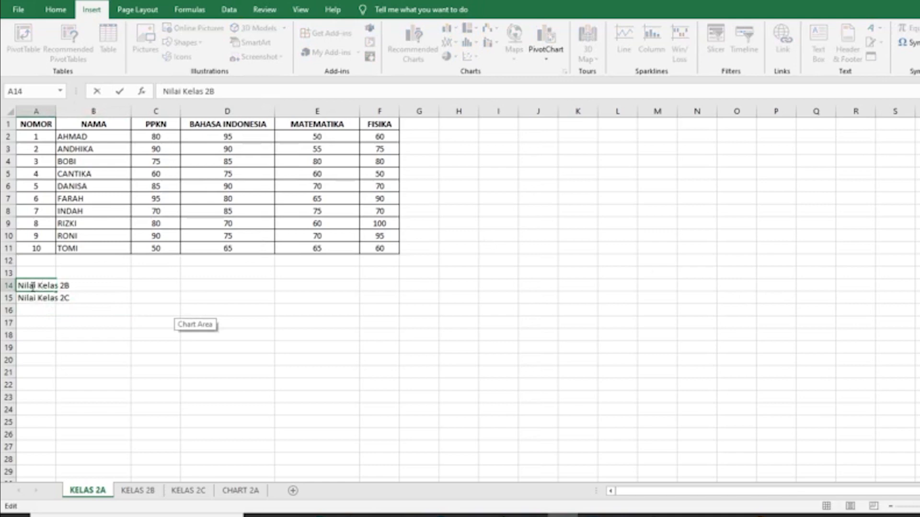
{"action": "left_click", "coordinate": [173, 345]}
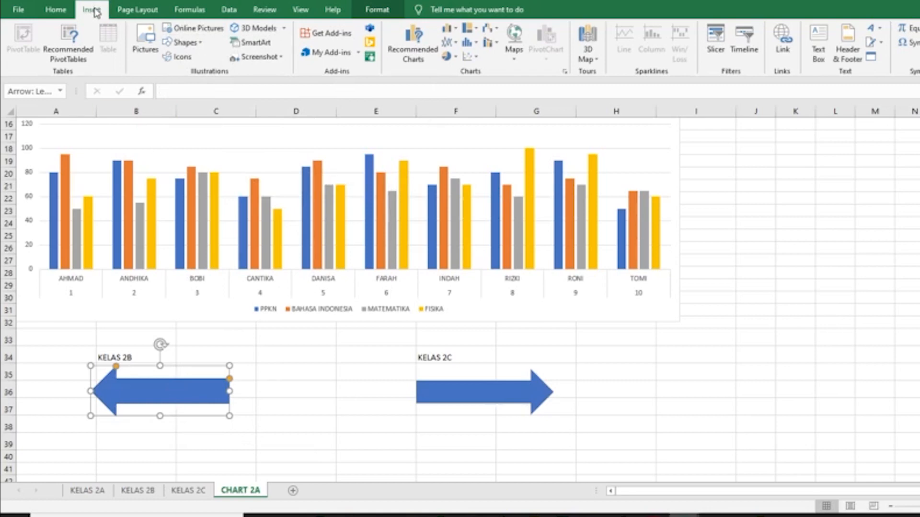
Step: Link the left-pointing arrow on the CHART 2A sheet to cell A1 of the KELAS 2B sheet
{"action": "left_click", "coordinate": [780, 48]}
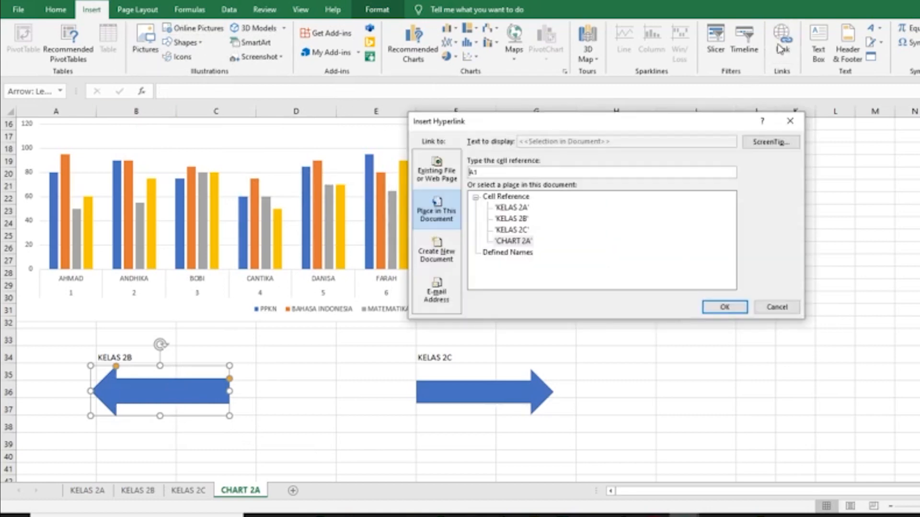
{"action": "left_click", "coordinate": [522, 219]}
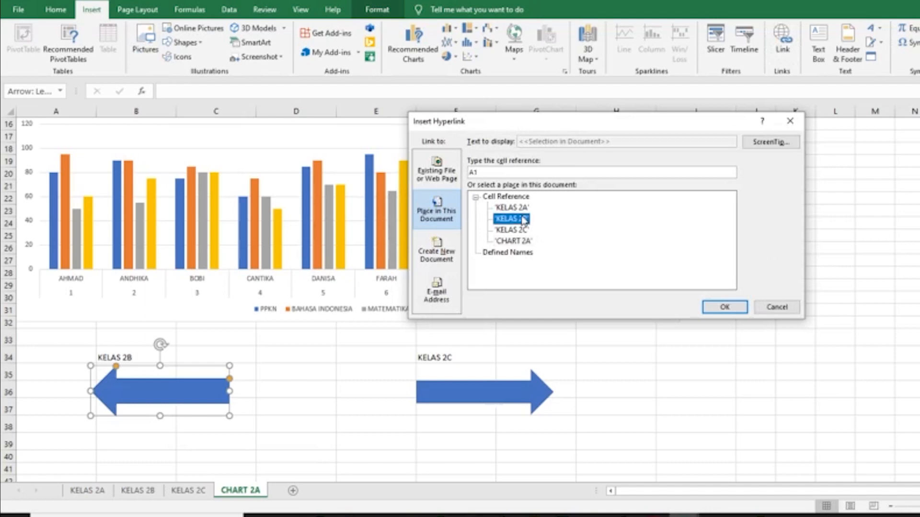
{"action": "left_click", "coordinate": [724, 307]}
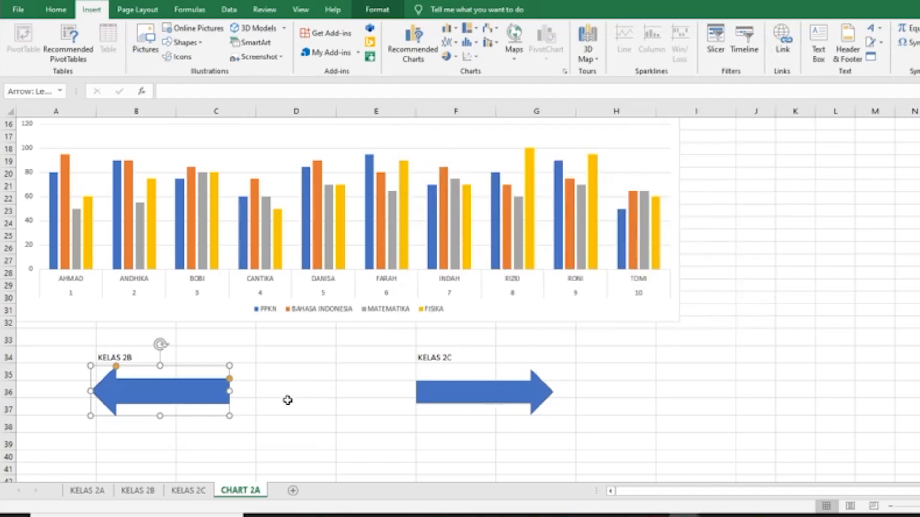
Step: Follow the left-pointing arrow's link to KELAS 2B three times, returning to the CHART 2A sheet each time
{"action": "left_click", "coordinate": [287, 400]}
{"action": "left_click", "coordinate": [227, 400]}
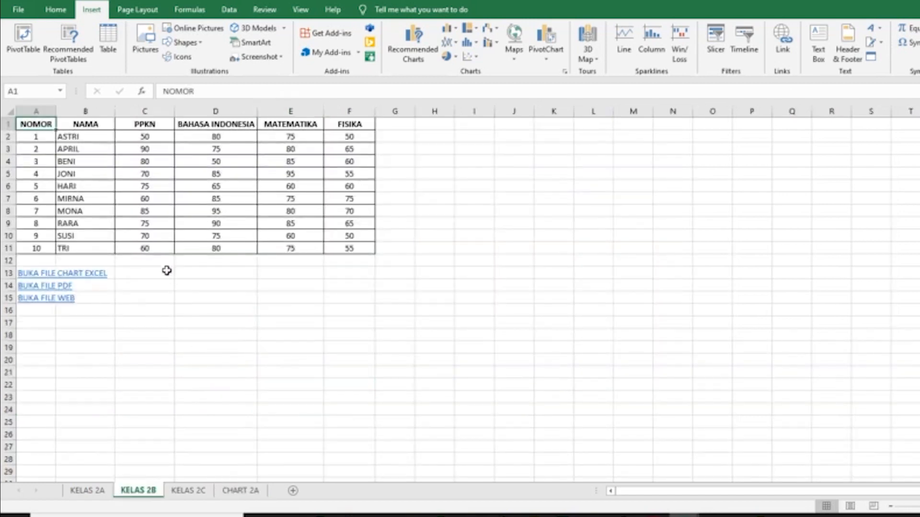
{"action": "left_click", "coordinate": [240, 492]}
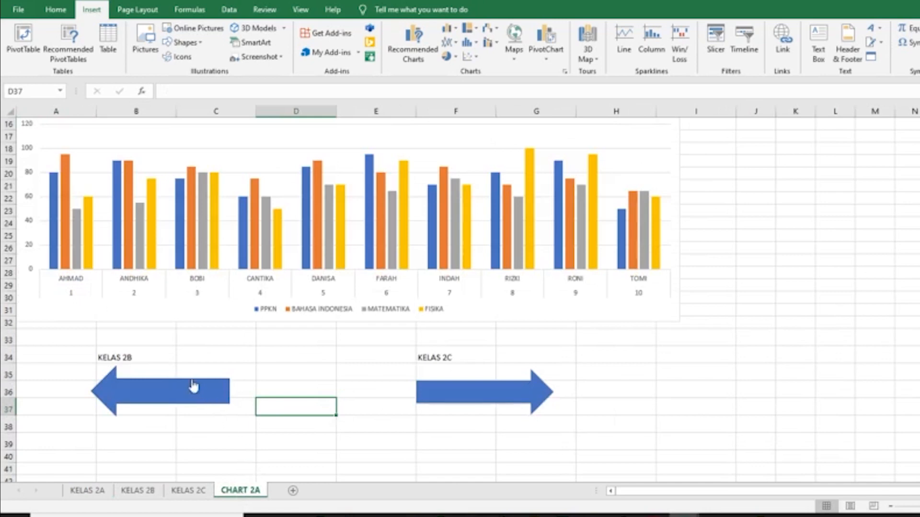
{"action": "left_click", "coordinate": [217, 399]}
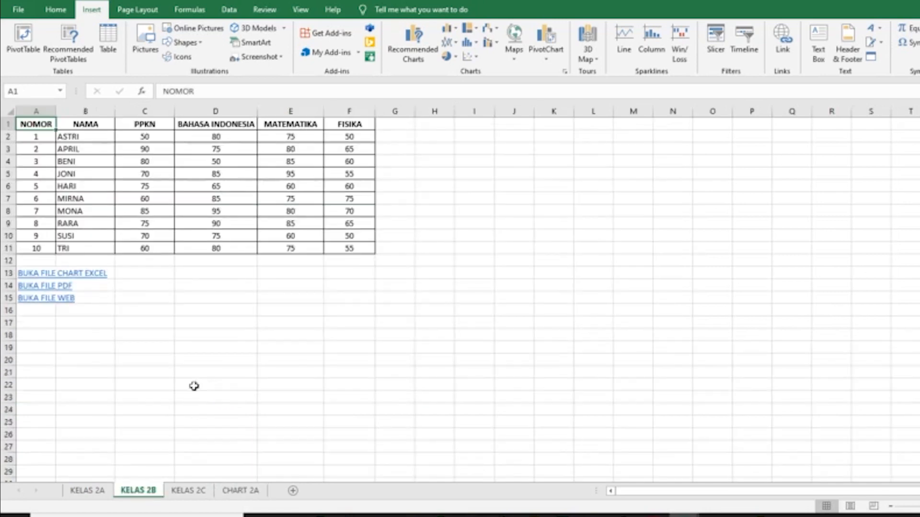
{"action": "left_click", "coordinate": [238, 491]}
{"action": "left_click", "coordinate": [203, 389]}
{"action": "left_click", "coordinate": [235, 493]}
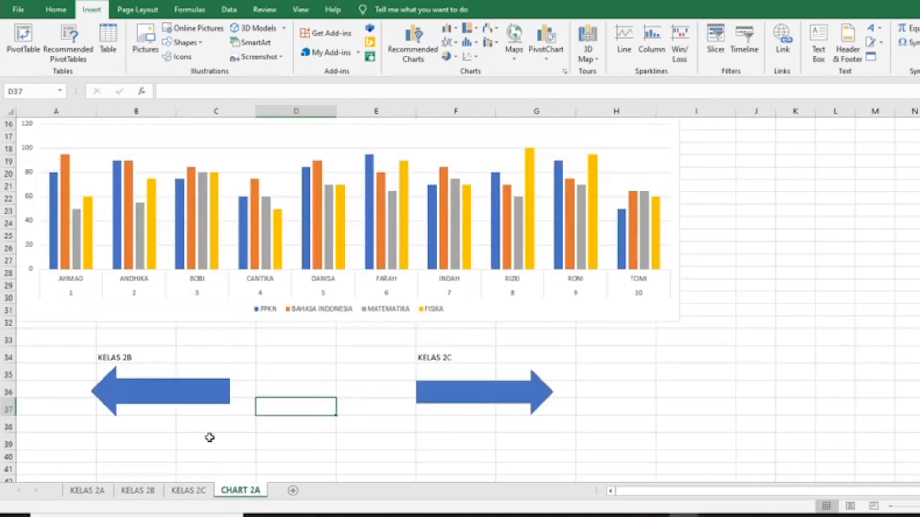
Step: Remove the hyperlink from the left-pointing arrow under "KELAS 2B" and test the arrow
{"action": "right_click", "coordinate": [188, 399]}
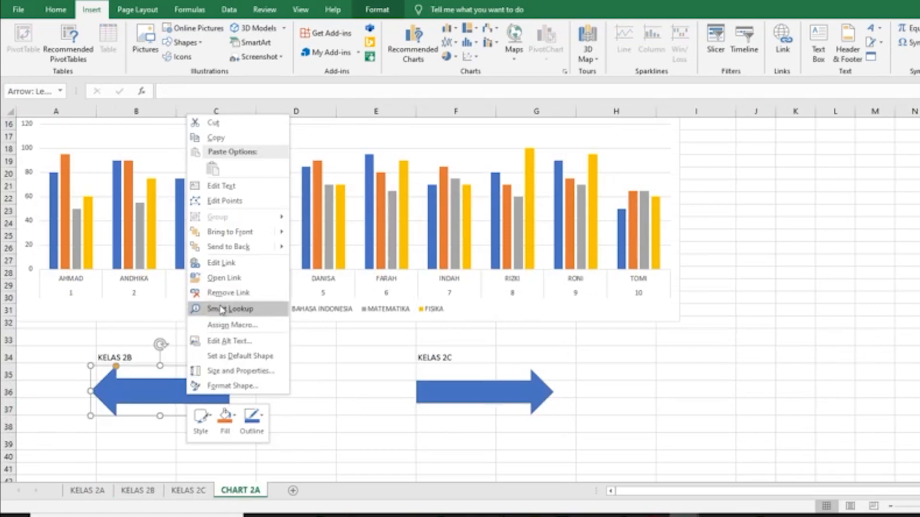
{"action": "left_click", "coordinate": [230, 293]}
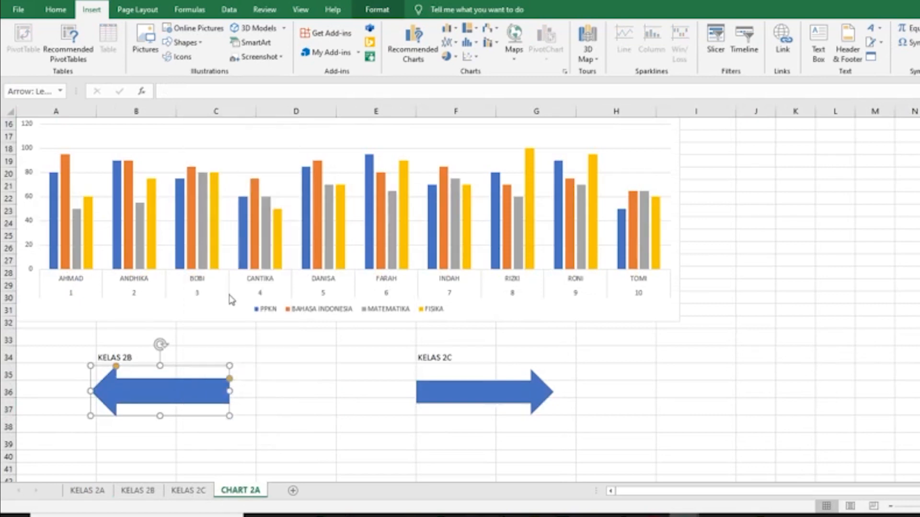
{"action": "left_click", "coordinate": [259, 407]}
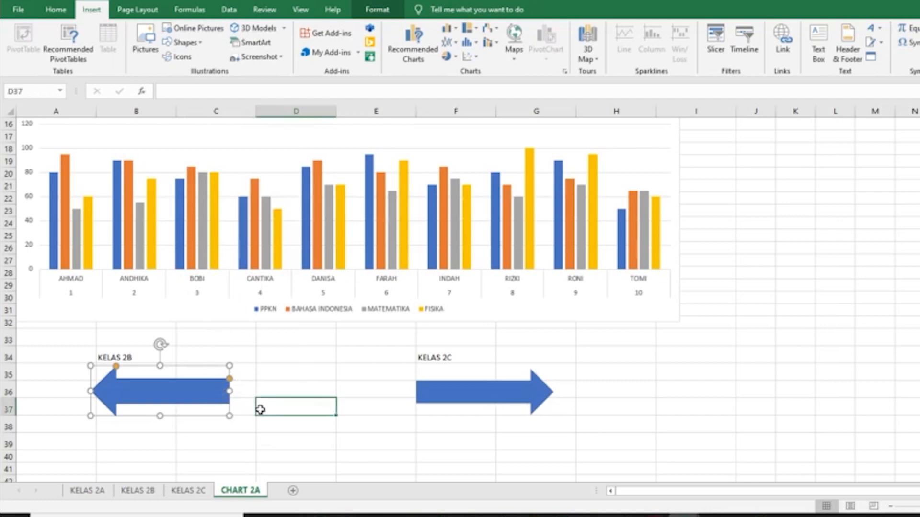
{"action": "left_click", "coordinate": [218, 405]}
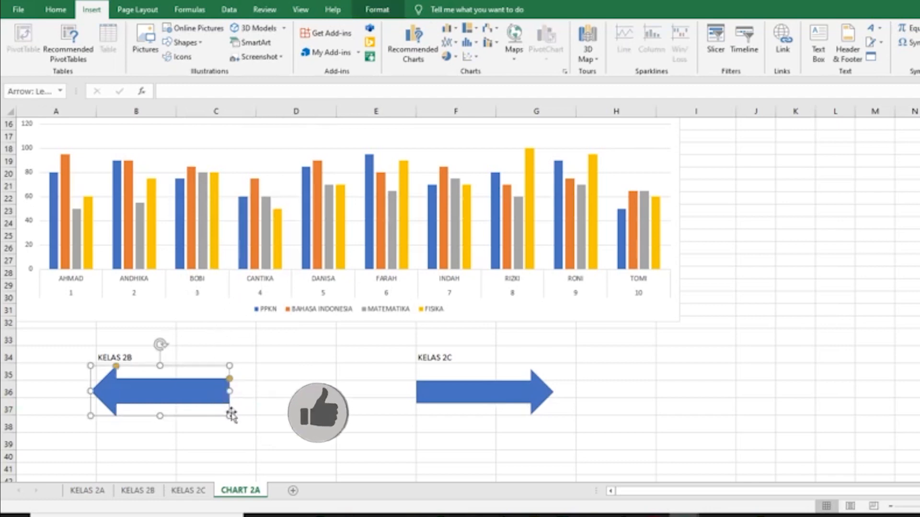
{"action": "left_click", "coordinate": [261, 423]}
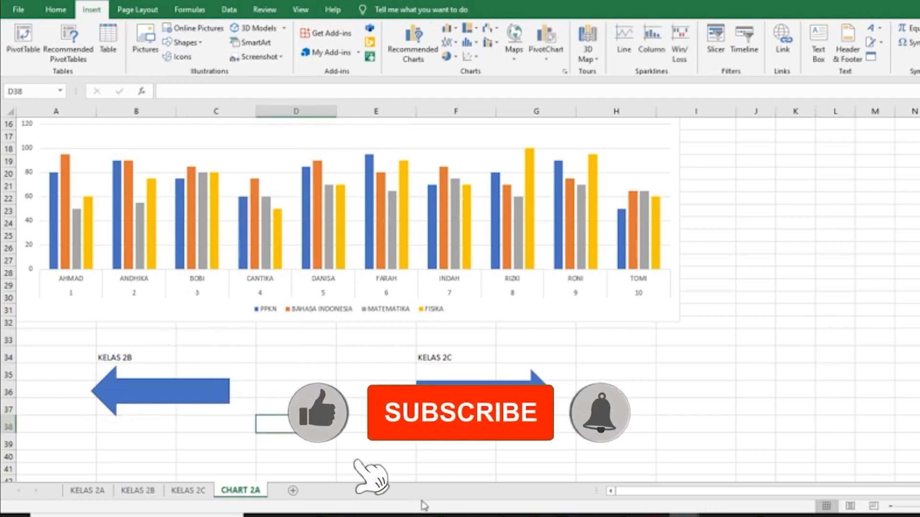